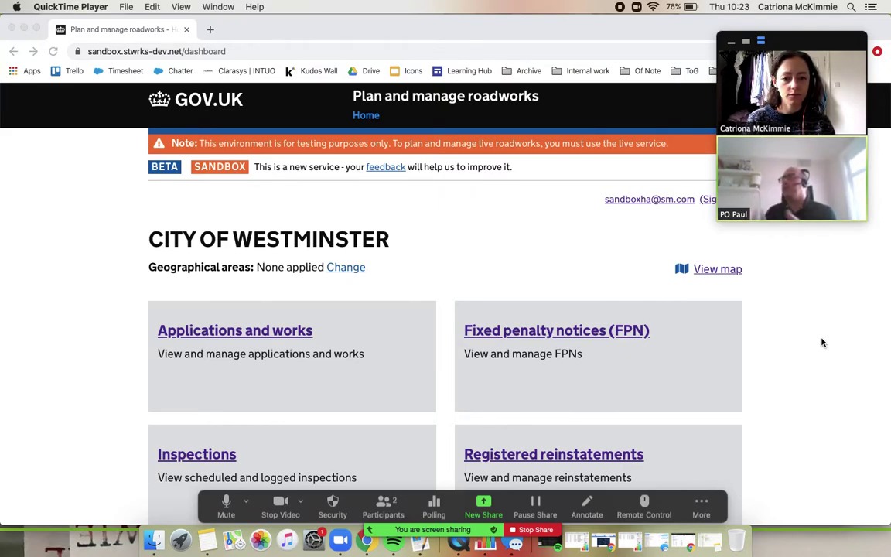
- Open the inspections list from the dashboard and start adding an inspection to historical works
click(143, 449)
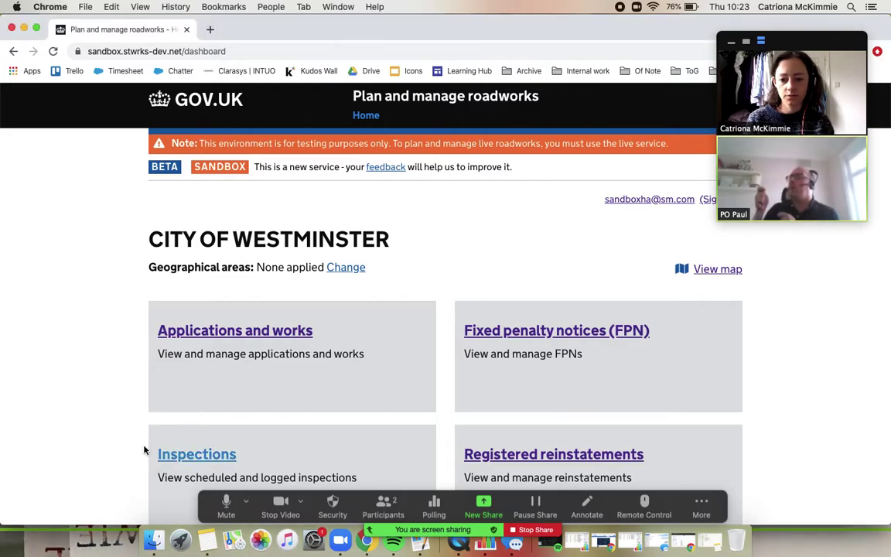
scroll(116, 450, down, 2)
click(198, 366)
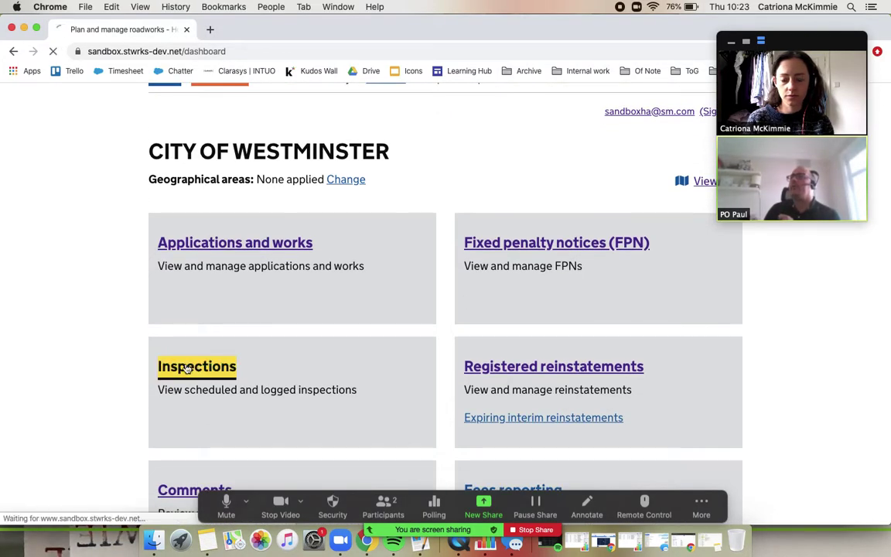
scroll(91, 365, down, 8)
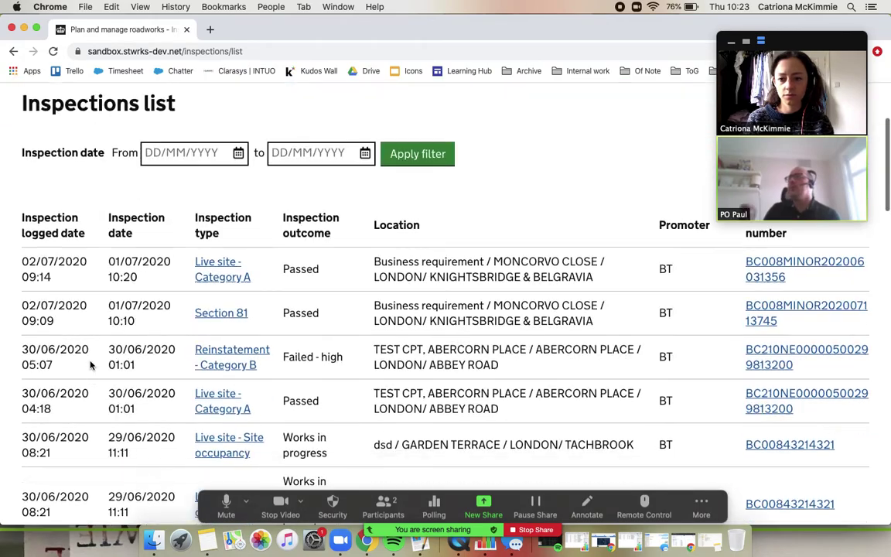
scroll(91, 365, down, 20)
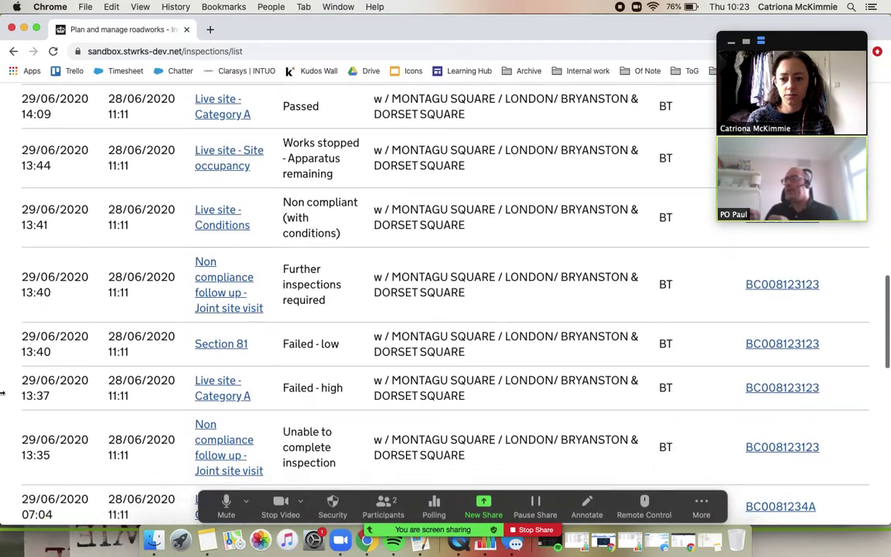
scroll(3, 392, down, 3)
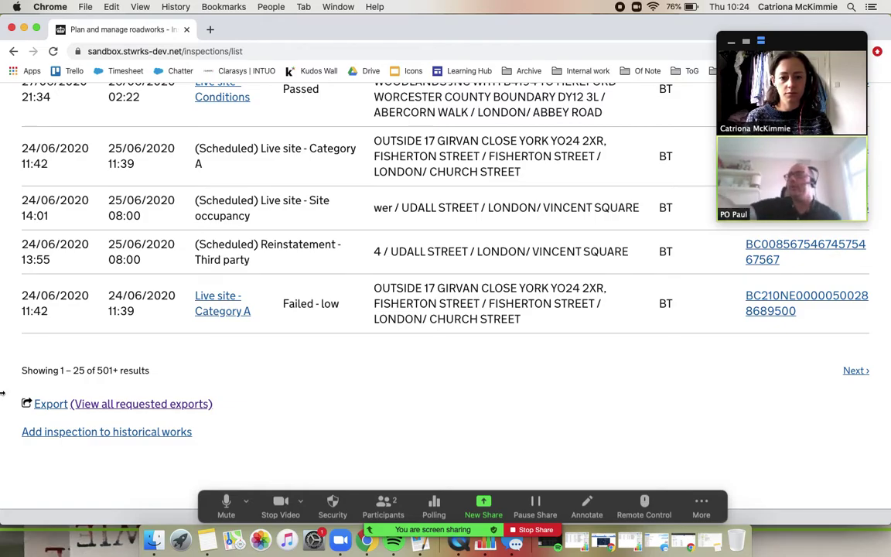
click(77, 434)
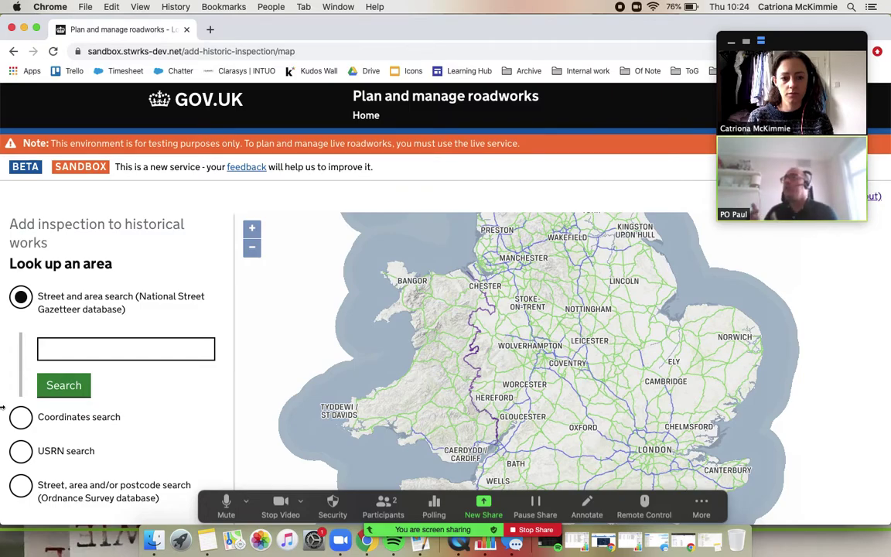
- Search the National Street Gazetteer for "first avenue westminster" and choose FIRST AVENUE QUEEN'S PARK LONDON CITY OF WESTMINSTER as the works location
scroll(3, 410, down, 1)
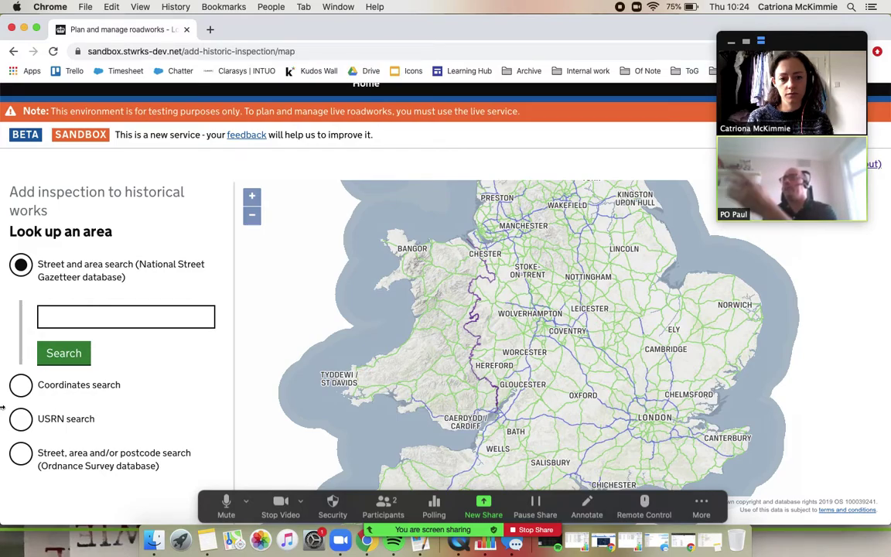
click(143, 317)
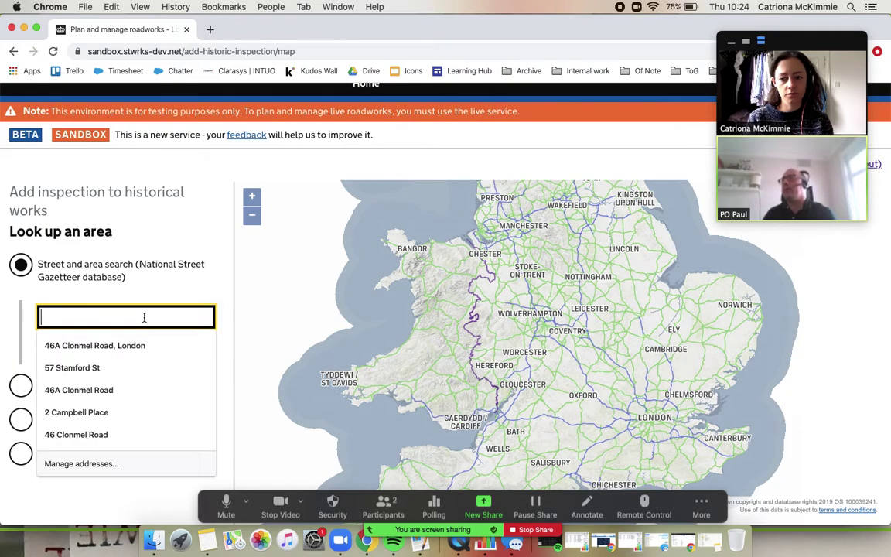
text(fir)
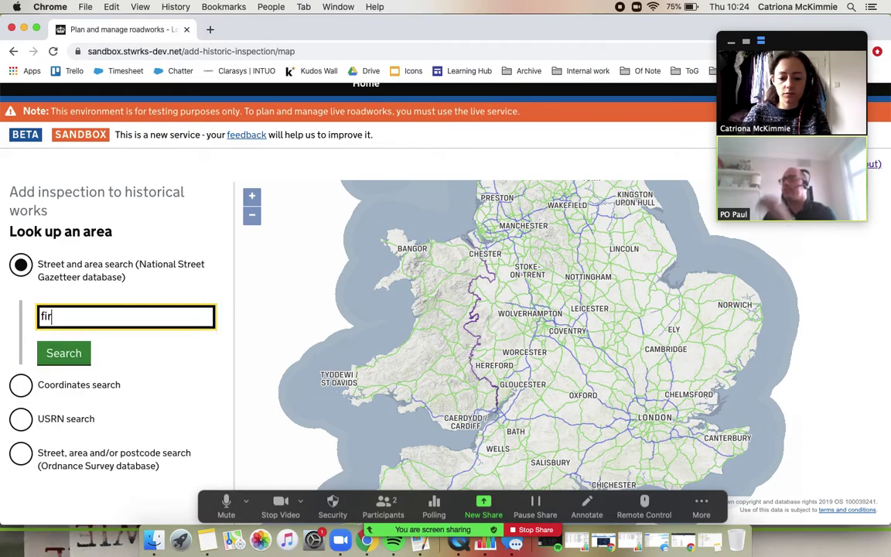
text(st avenue)
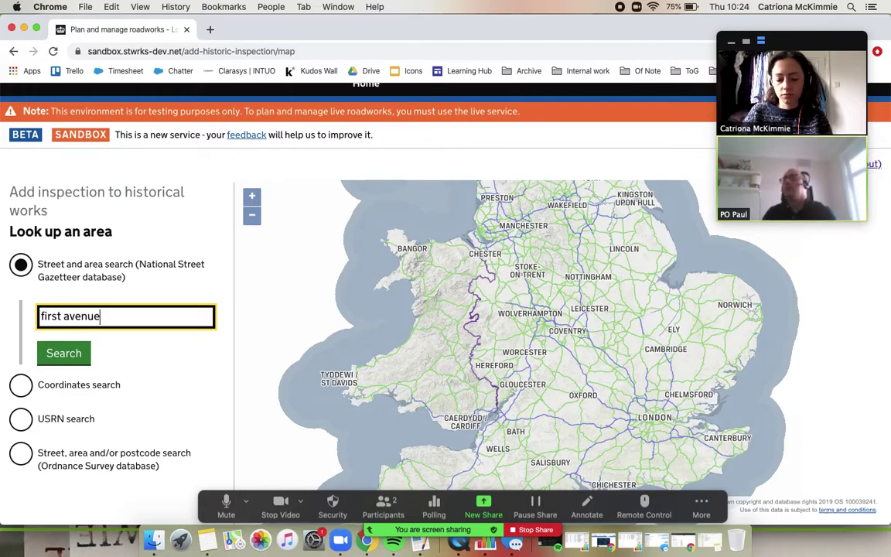
text( westminster)
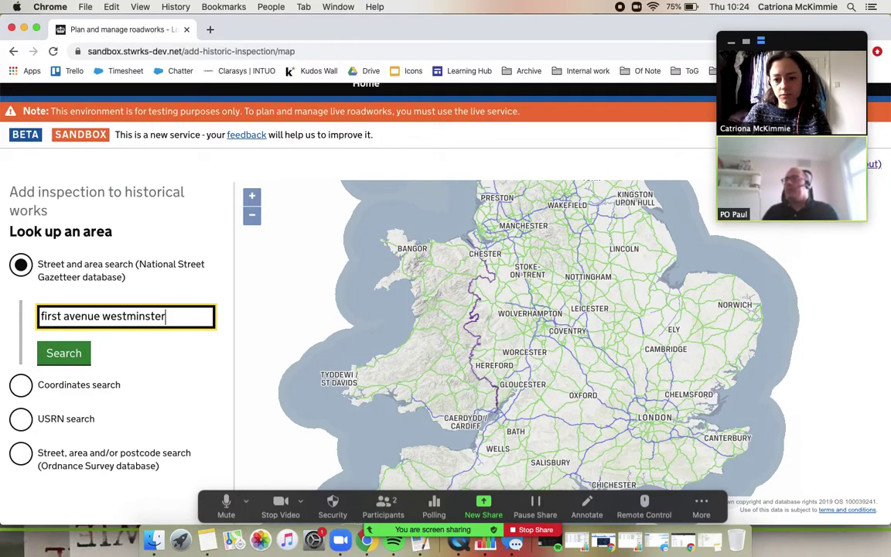
key(Return)
scroll(120, 421, down, 2)
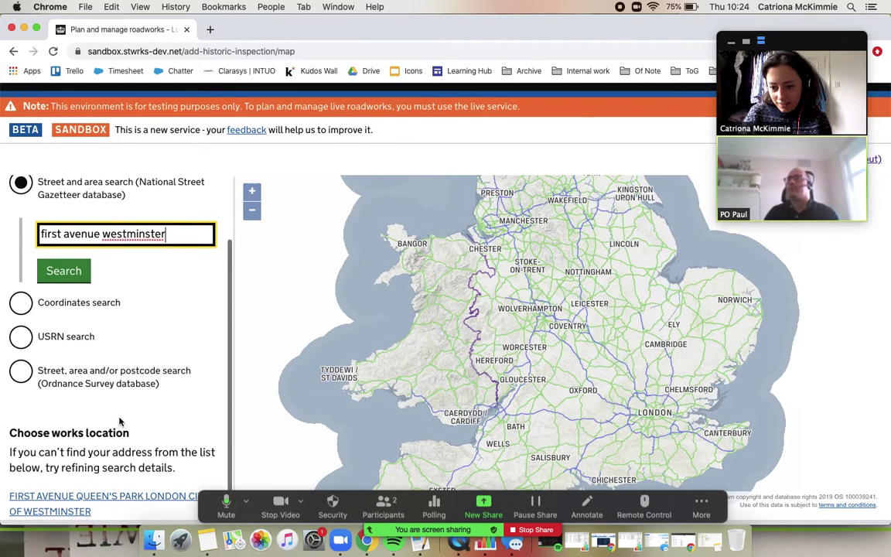
click(57, 503)
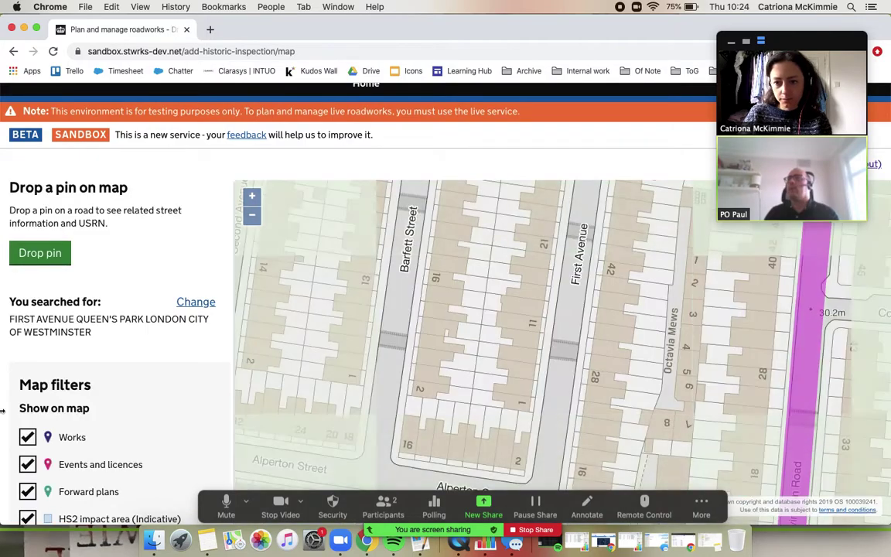
- Drop a pin on First Avenue on the map and continue with that location to the historical works details
scroll(103, 396, down, 1)
scroll(103, 395, down, 4)
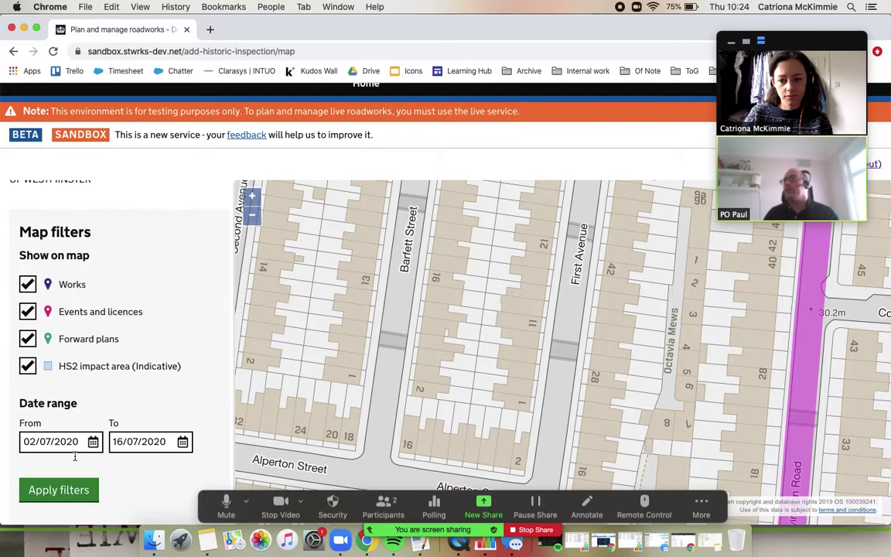
scroll(103, 395, up, 3)
click(63, 199)
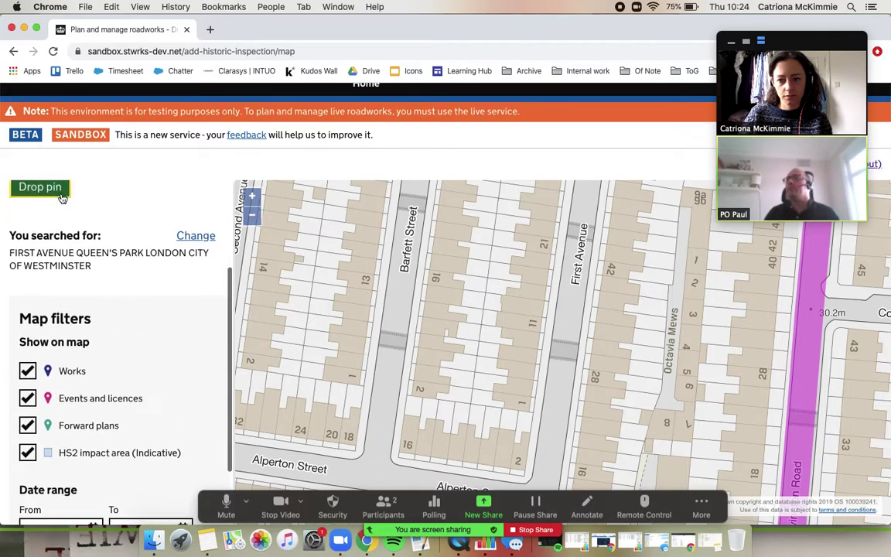
click(573, 308)
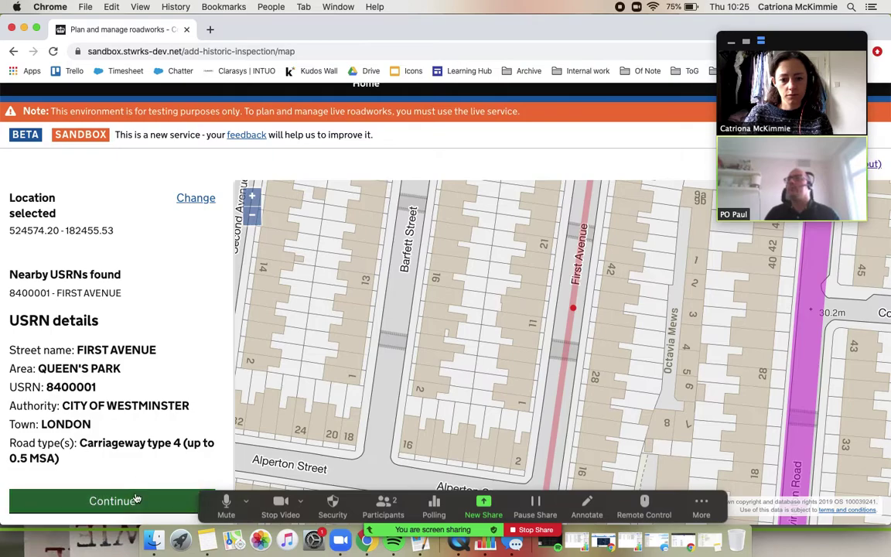
scroll(141, 328, down, 1)
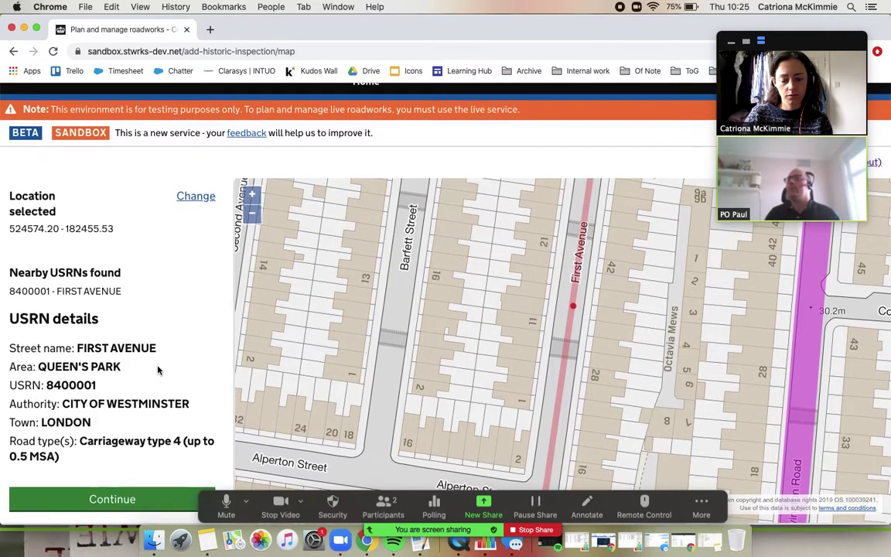
click(142, 503)
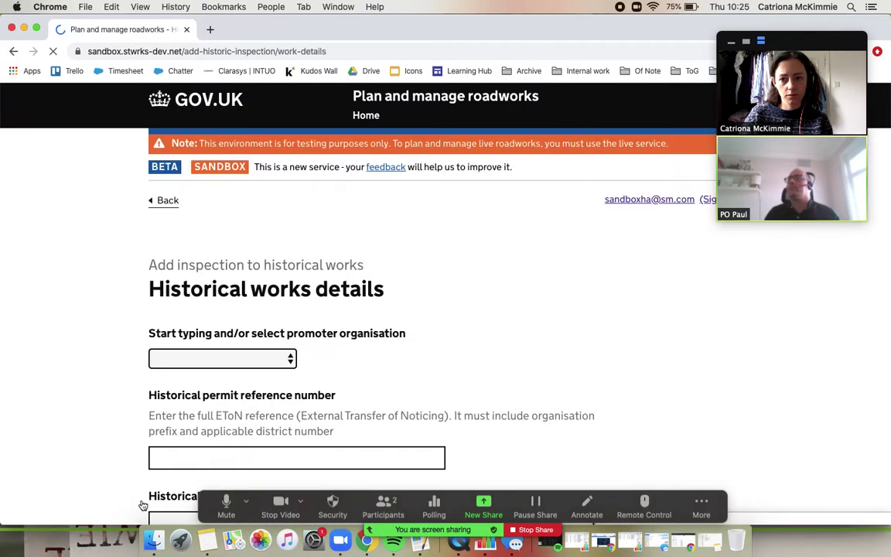
- Choose CADENT GAS LIMITED (formerly National Grid Gas Distribution Ltd) as the promoter organisation
scroll(76, 384, down, 4)
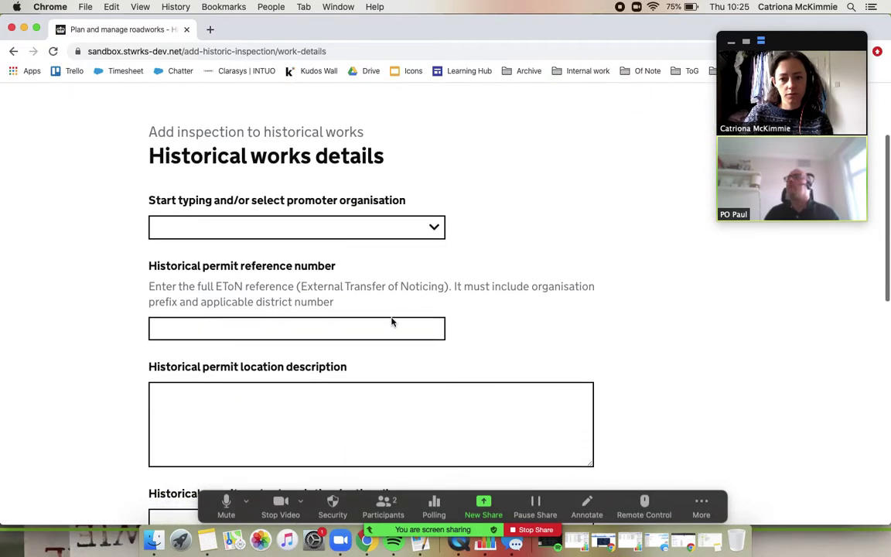
scroll(554, 321, down, 2)
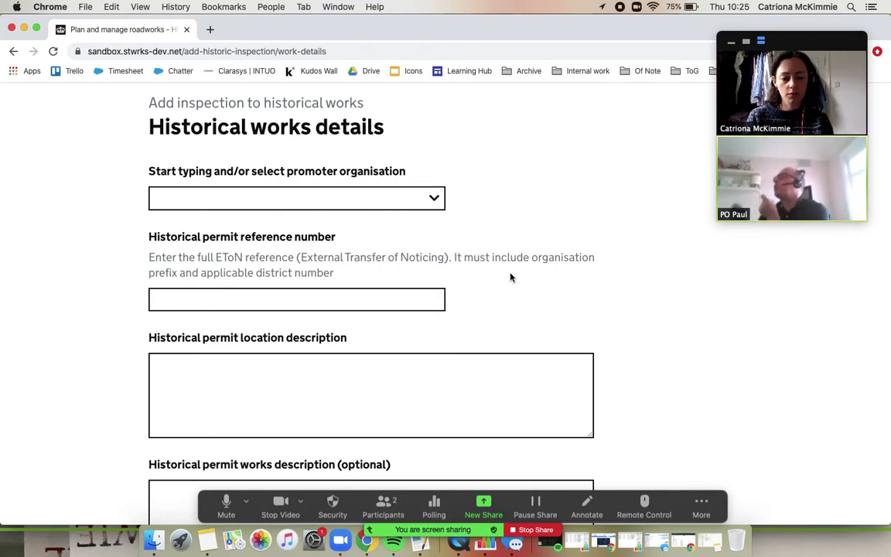
click(338, 200)
text(Caden)
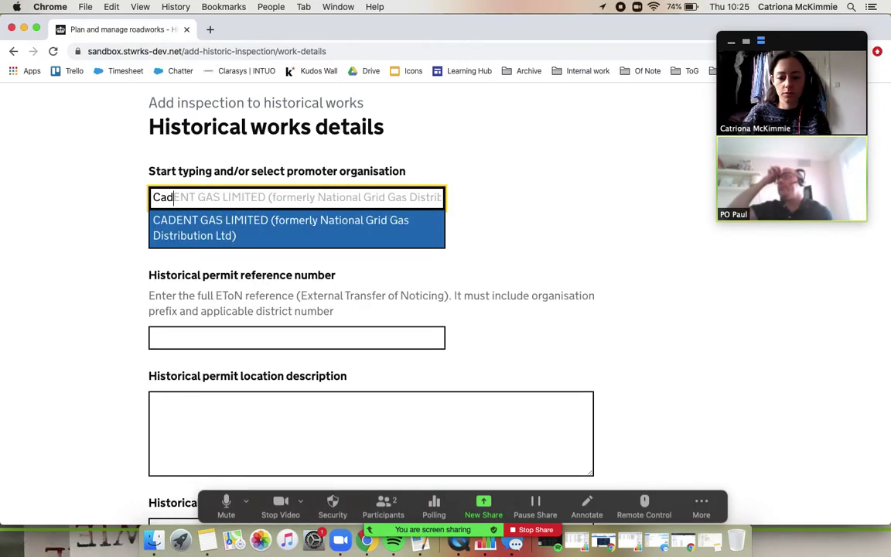
key(Return)
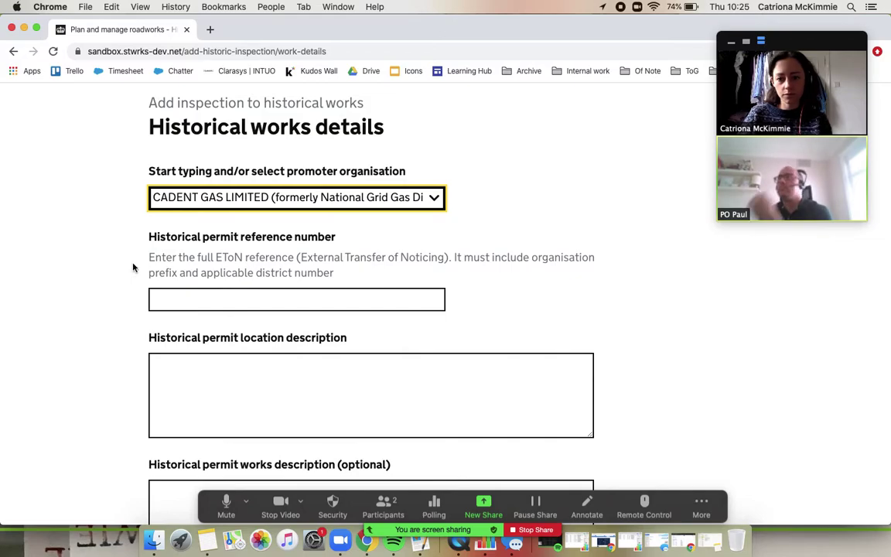
- Enter Ref0001 as the historical permit reference number
scroll(133, 265, down, 3)
scroll(133, 268, down, 2)
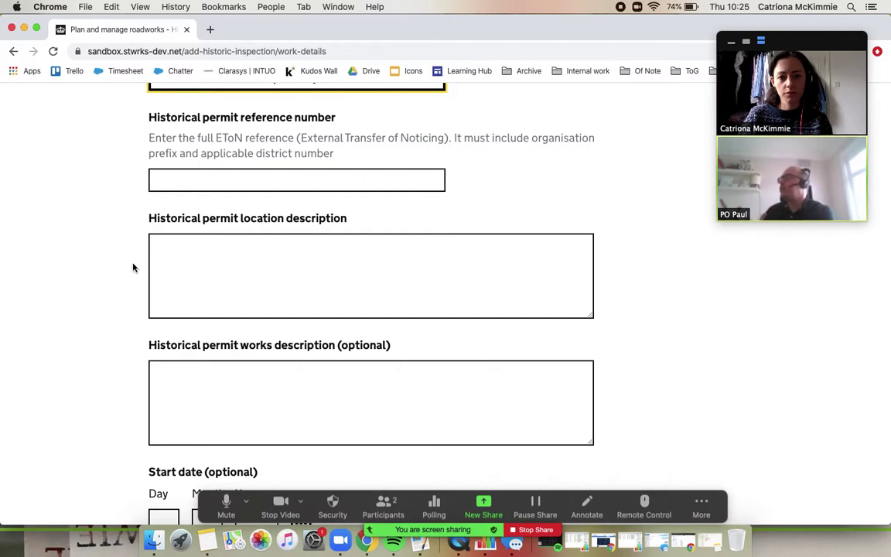
click(255, 178)
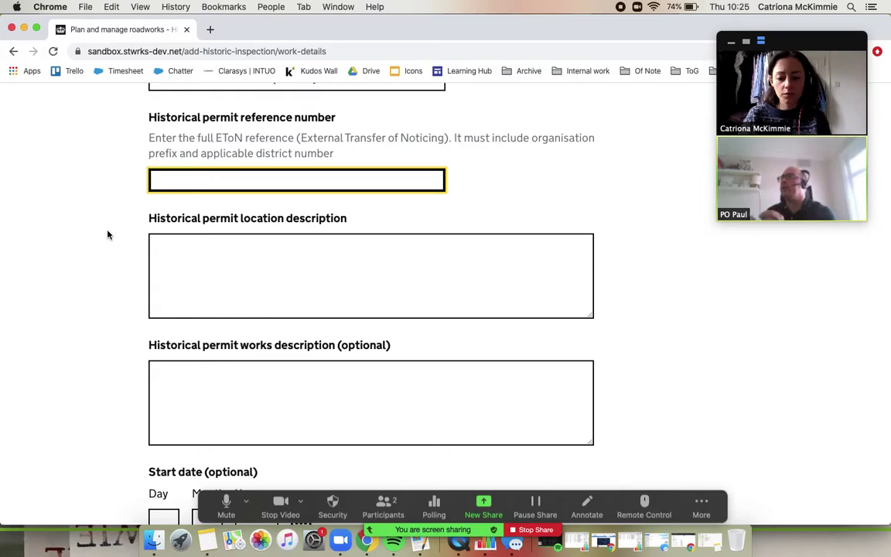
text(Ref0001)
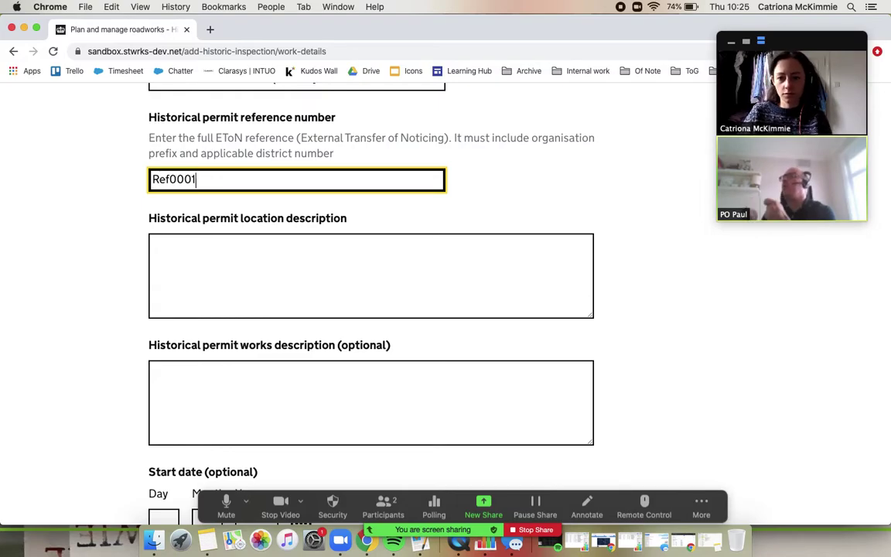
- Fill in the historical permit location description with "On first avenue"
scroll(40, 292, down, 2)
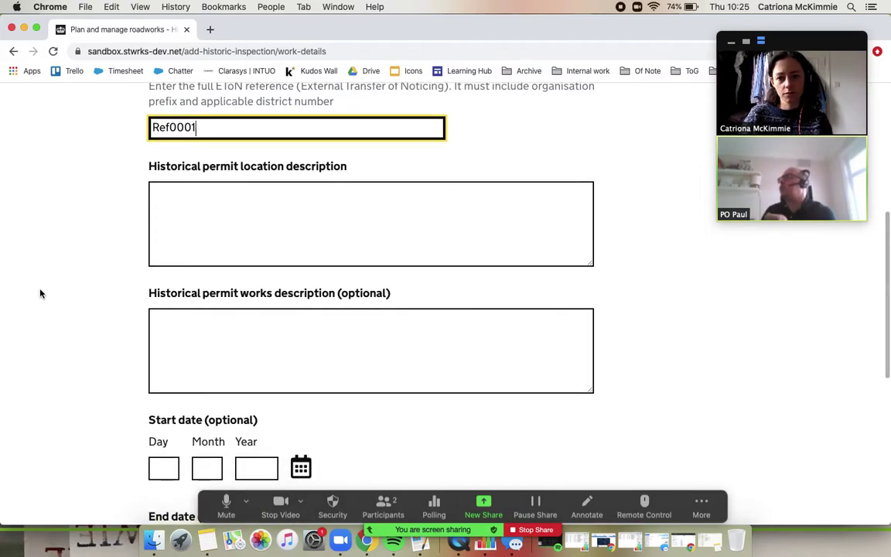
scroll(40, 292, down, 1)
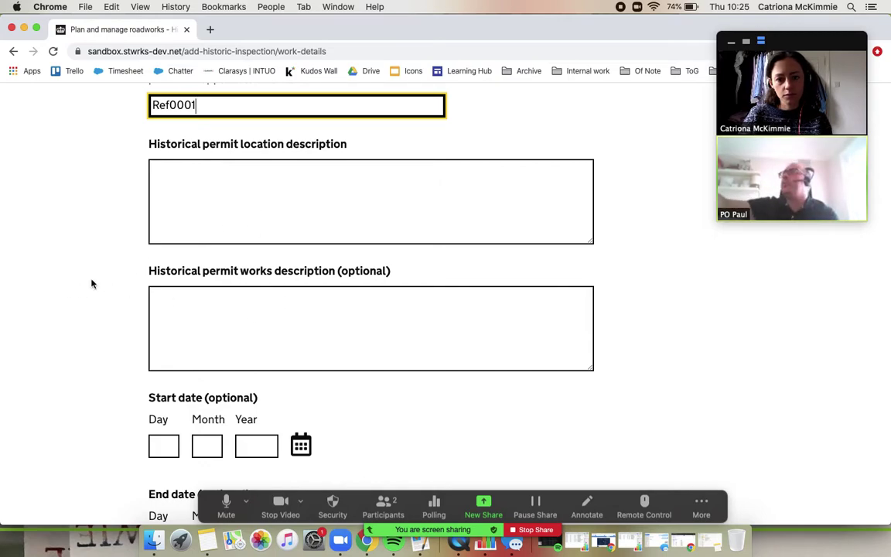
scroll(91, 283, up, 1)
scroll(91, 283, up, 2)
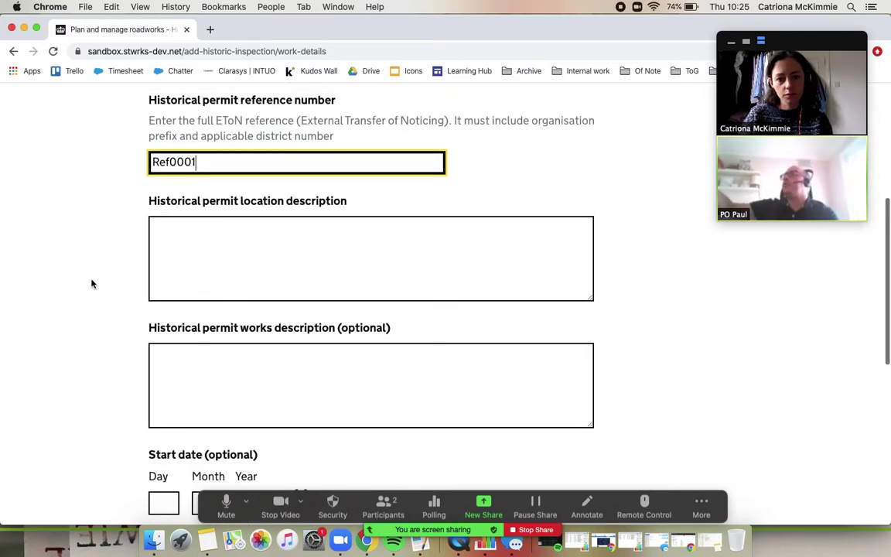
click(273, 279)
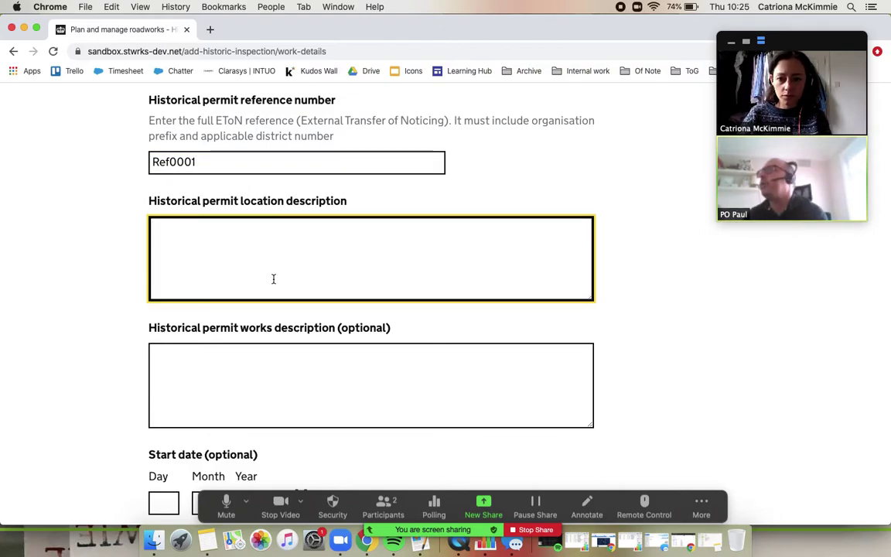
text(On f)
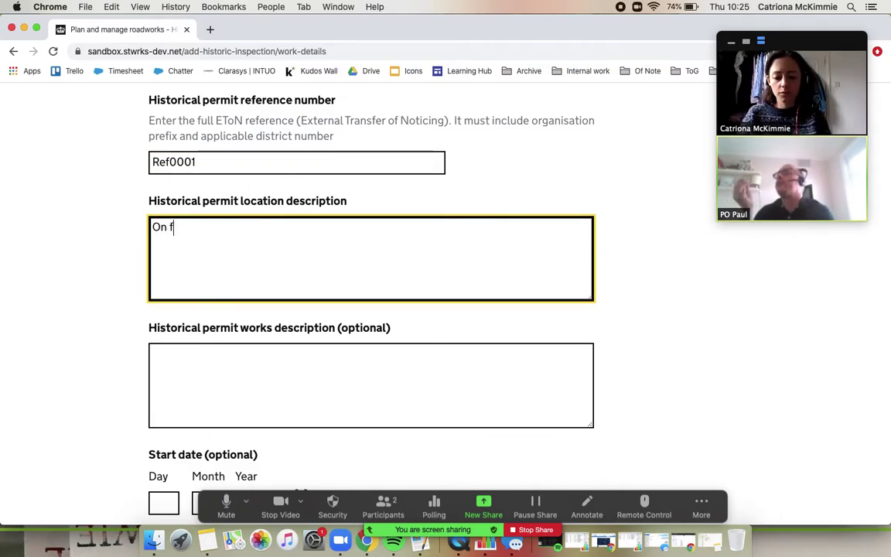
text(irst avenue)
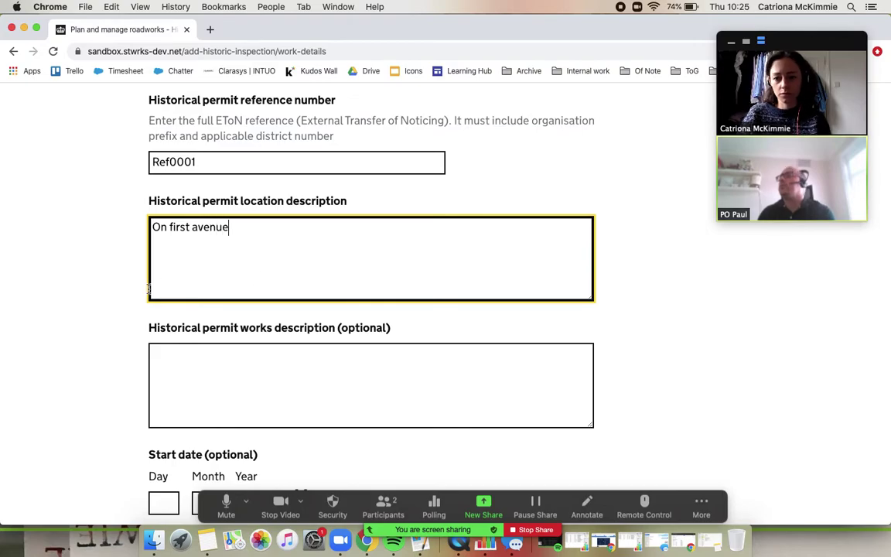
- Fill in the historical permit works description with "Original description of works"
scroll(99, 341, down, 1)
scroll(99, 341, down, 3)
click(306, 266)
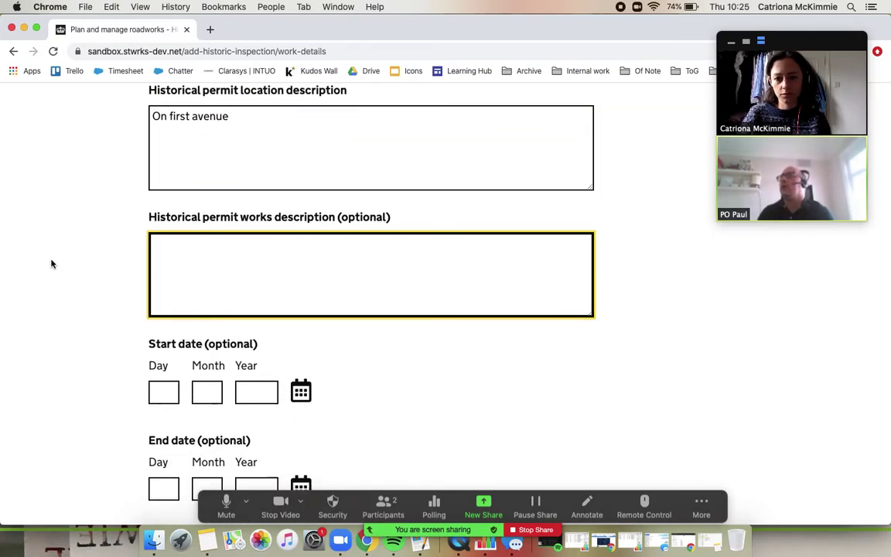
scroll(52, 262, down, 1)
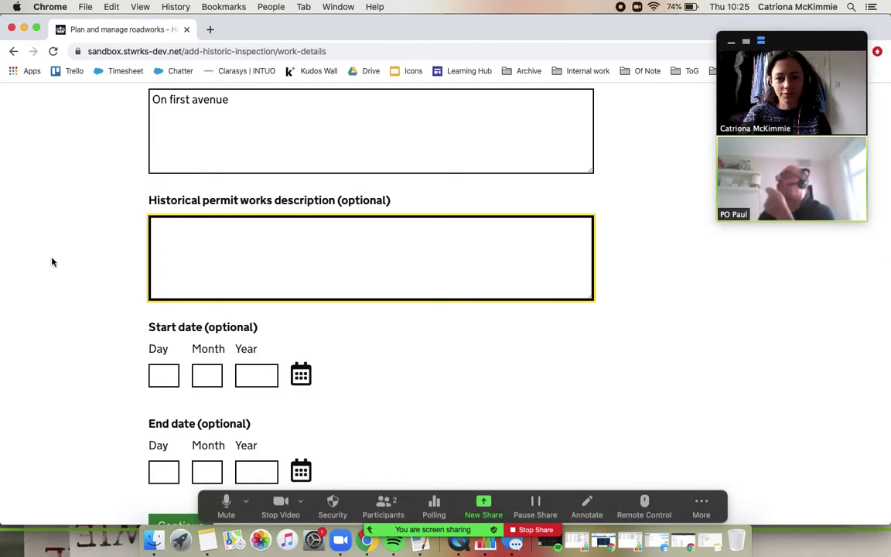
scroll(52, 261, down, 3)
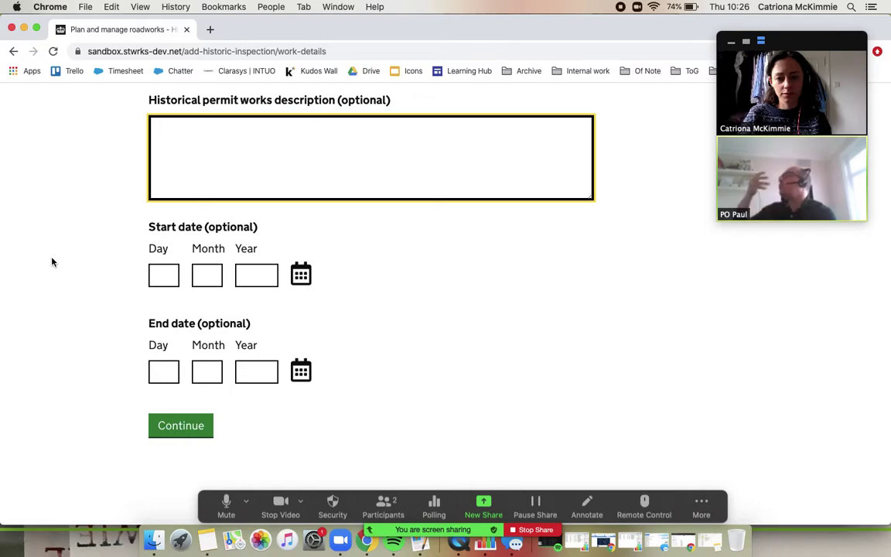
text(Ori)
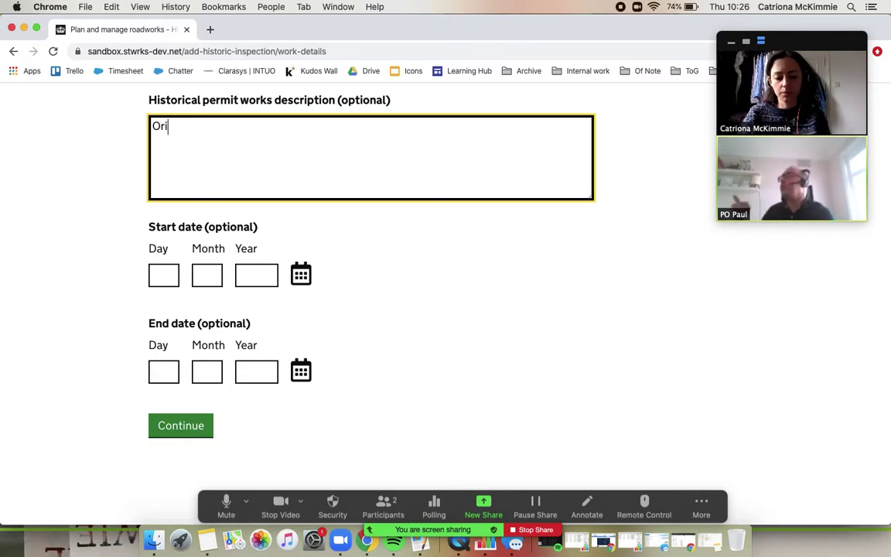
text(ginal descri)
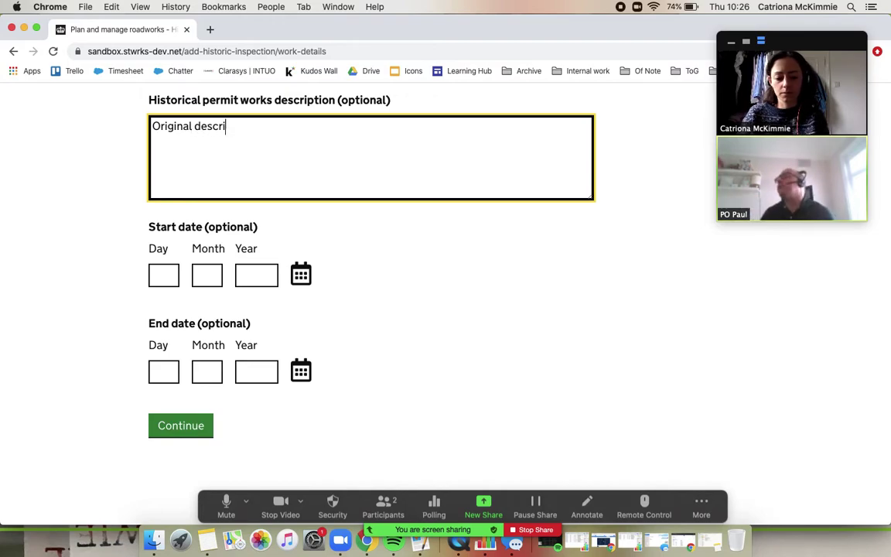
text(ption of works)
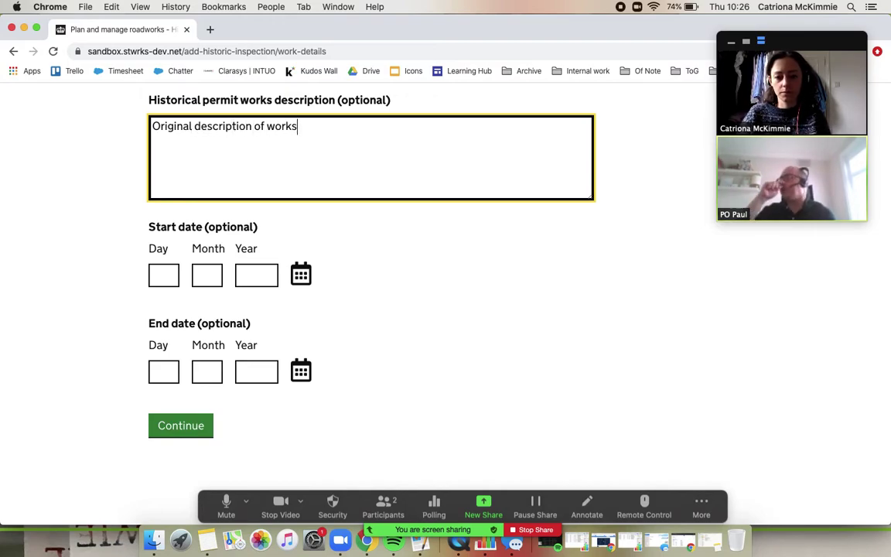
click(24, 327)
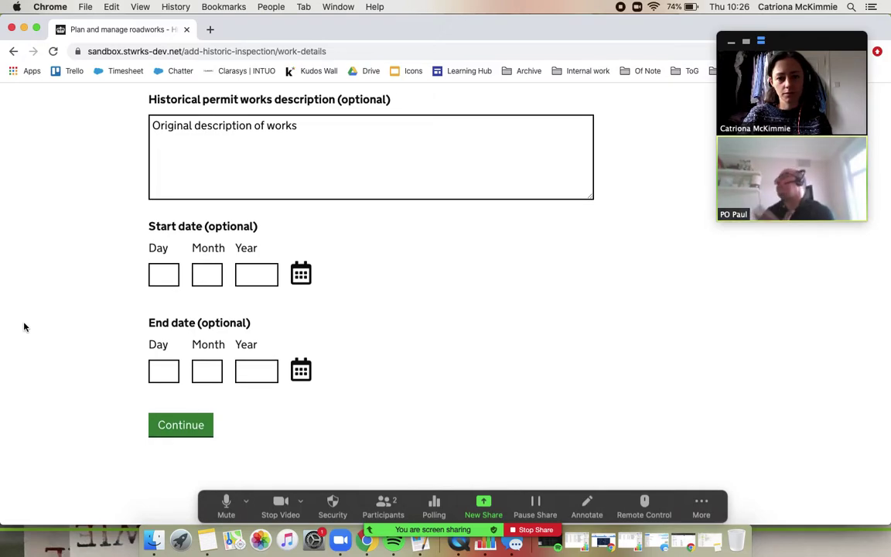
- Leave the optional start and end dates blank and continue to the inspection details
scroll(31, 321, down, 2)
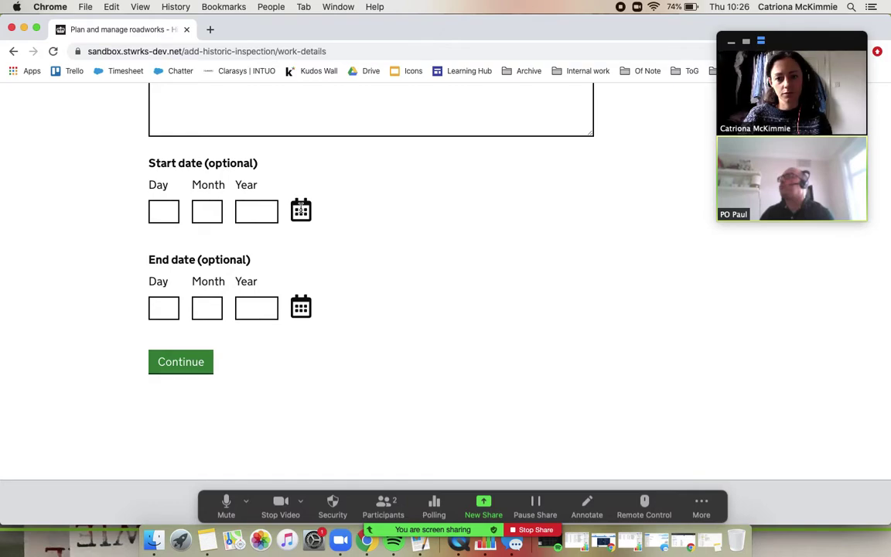
scroll(26, 237, up, 5)
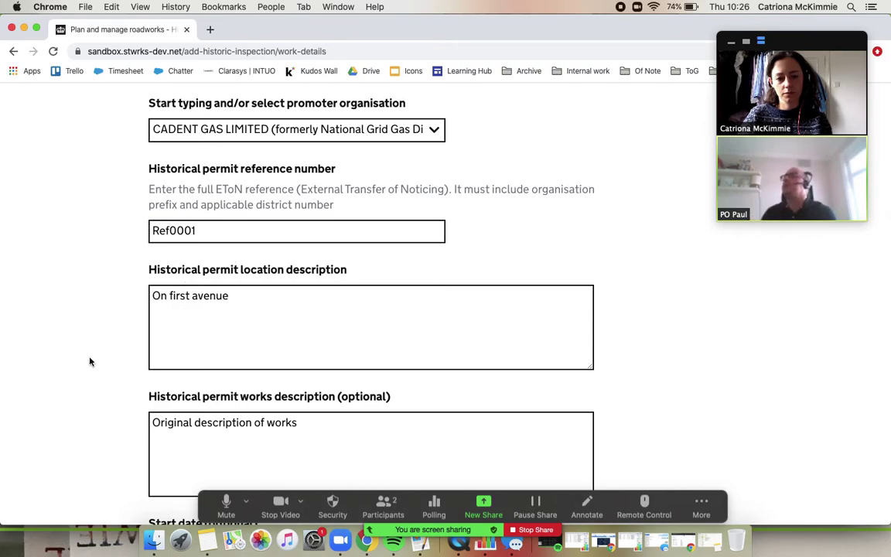
scroll(90, 361, down, 5)
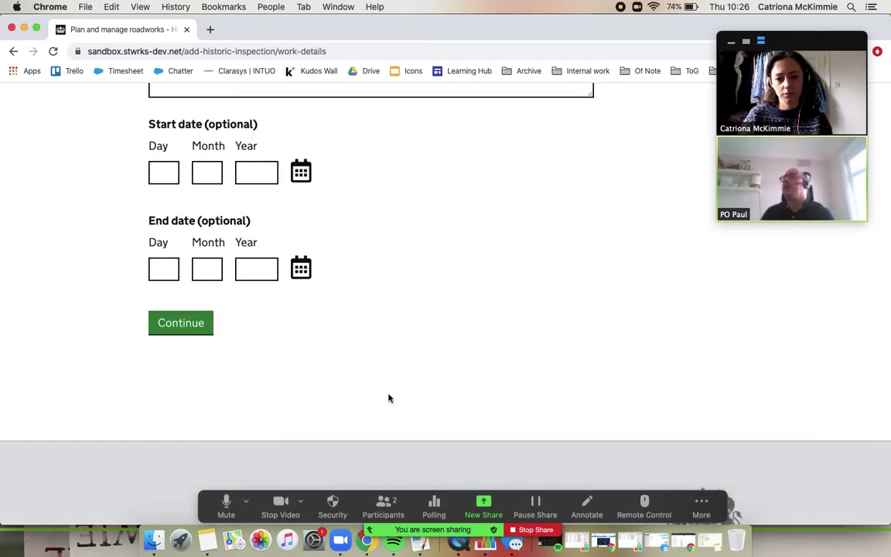
click(194, 324)
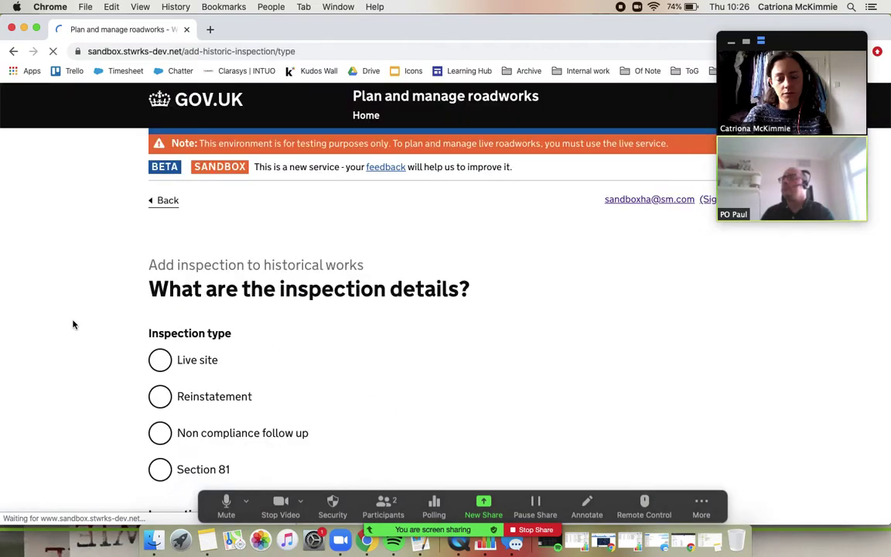
- Set the inspection type to Reinstatement with the inspection category Category C
scroll(73, 324, down, 3)
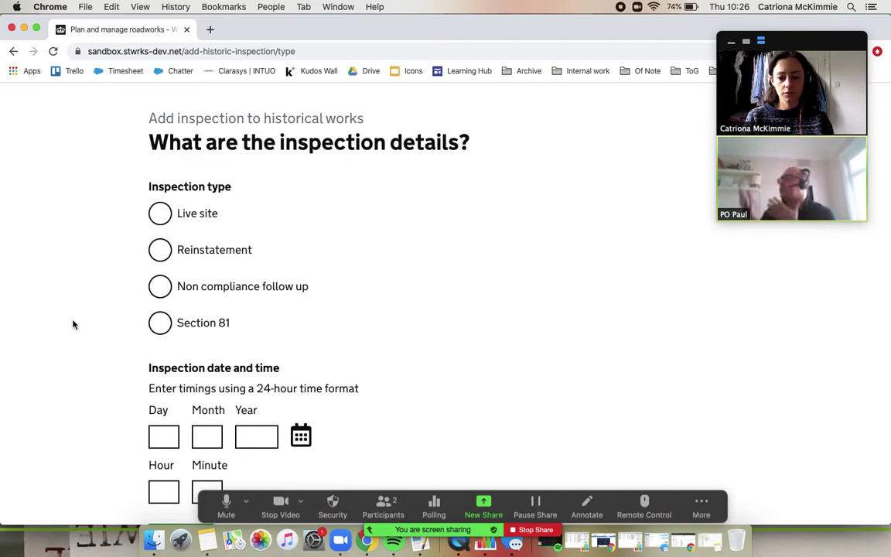
scroll(73, 324, down, 1)
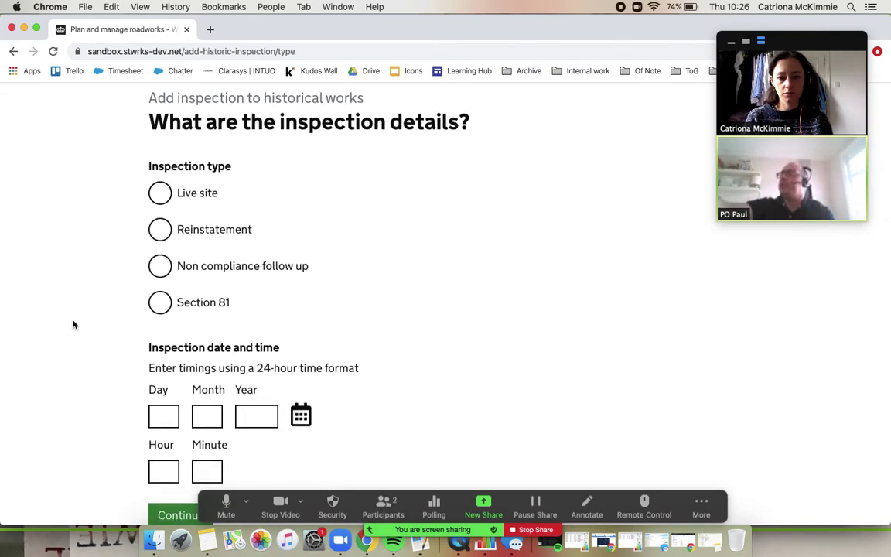
click(160, 229)
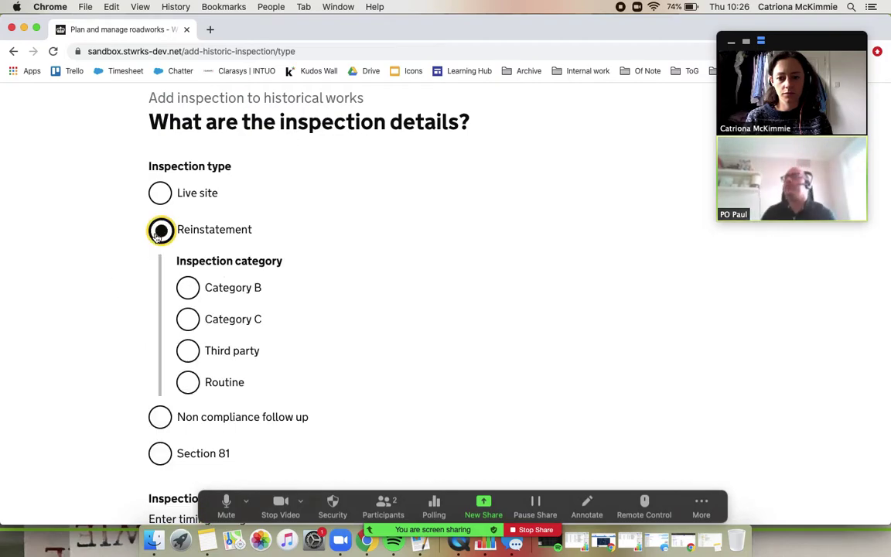
scroll(75, 338, down, 3)
click(212, 222)
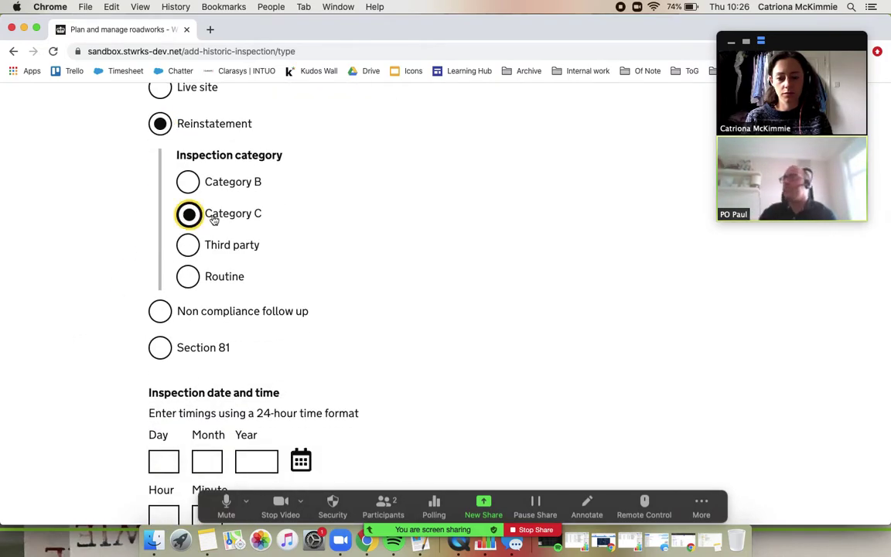
- Set the inspection date to 01/07/2020 and the time to 10:00, and continue to the inspection outcome
scroll(70, 353, down, 3)
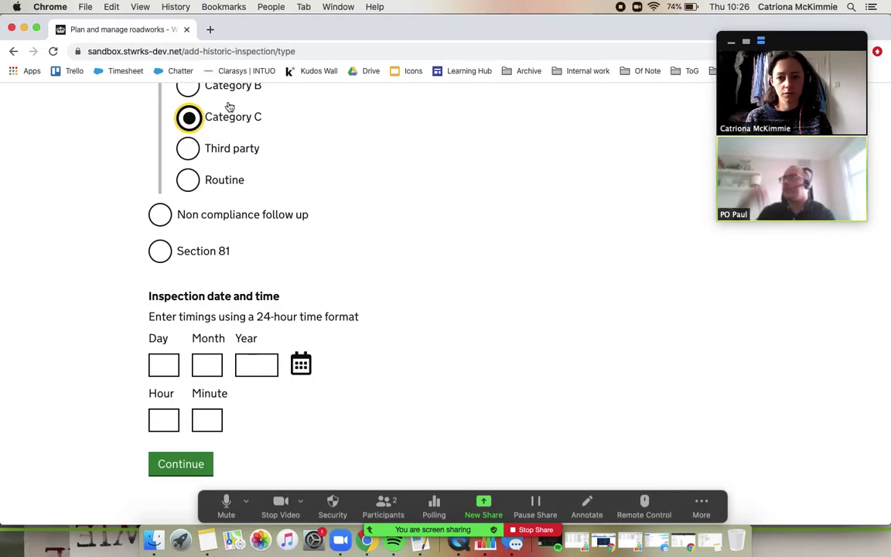
scroll(41, 353, down, 5)
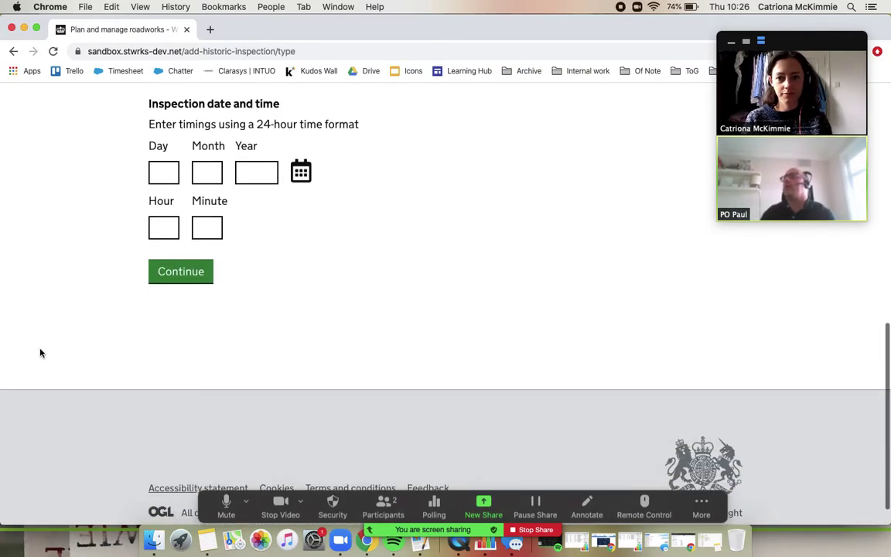
click(301, 170)
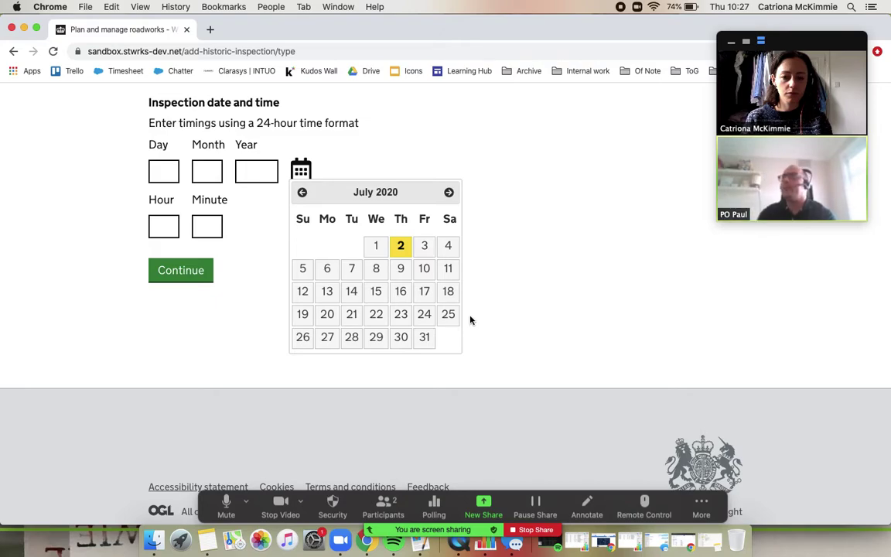
click(378, 246)
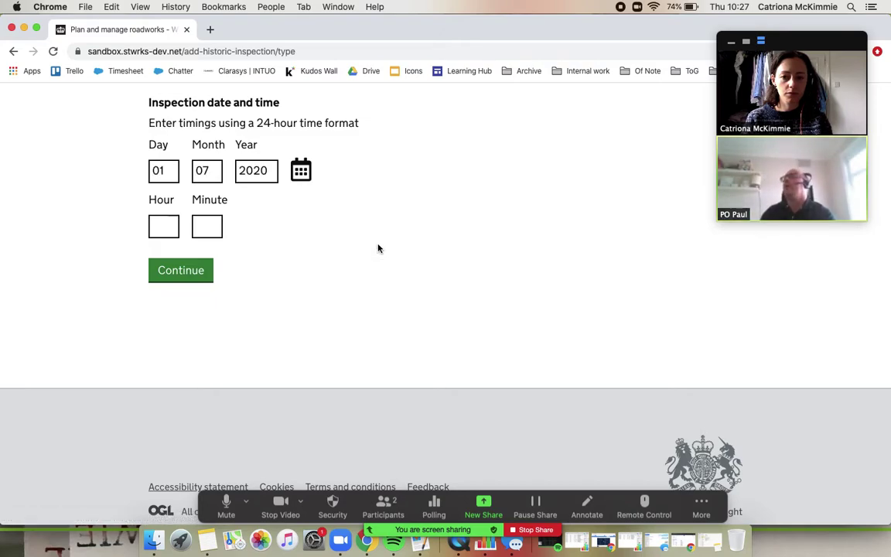
click(168, 228)
key(Tab)
text(00)
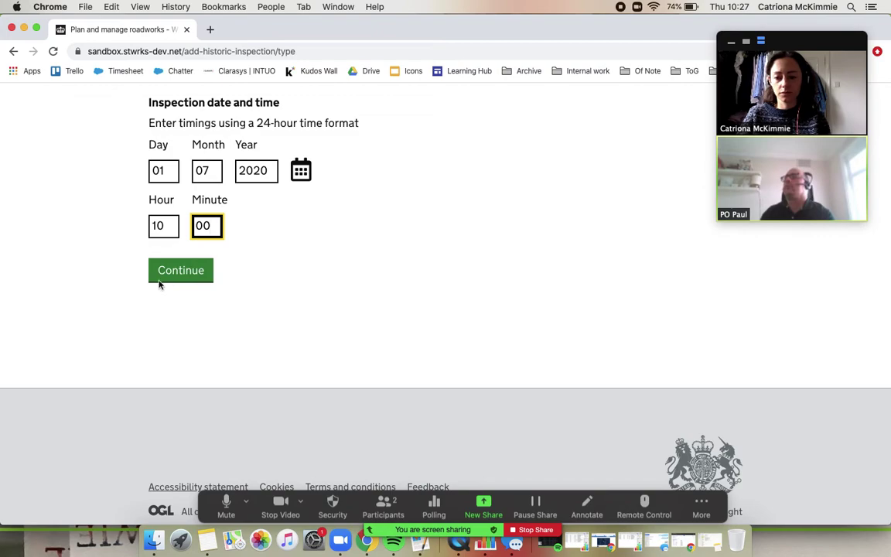
click(188, 269)
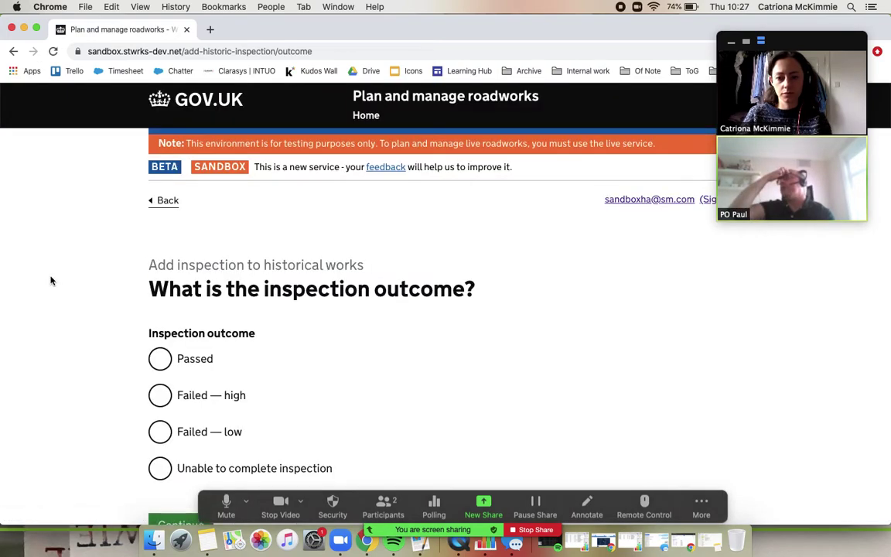
- Record the inspection outcome as Passed and continue to the additional inspection details
scroll(51, 279, down, 3)
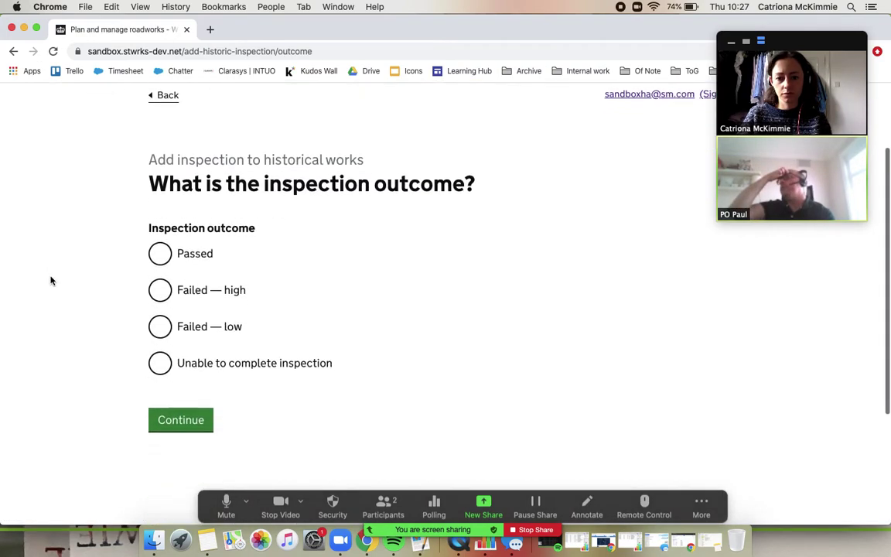
click(178, 242)
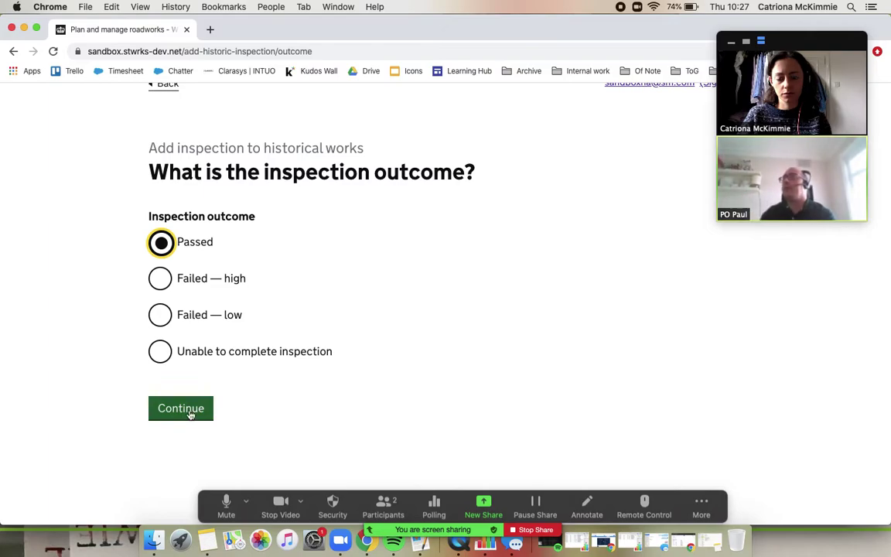
click(188, 409)
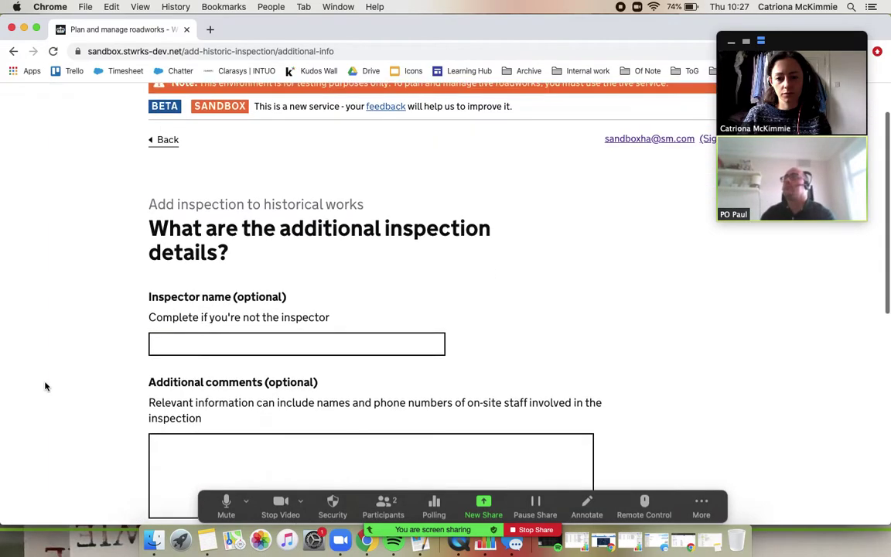
- Answer No to both scheduling a reinspection and attaching photo evidence, and continue to the review
scroll(45, 386, down, 3)
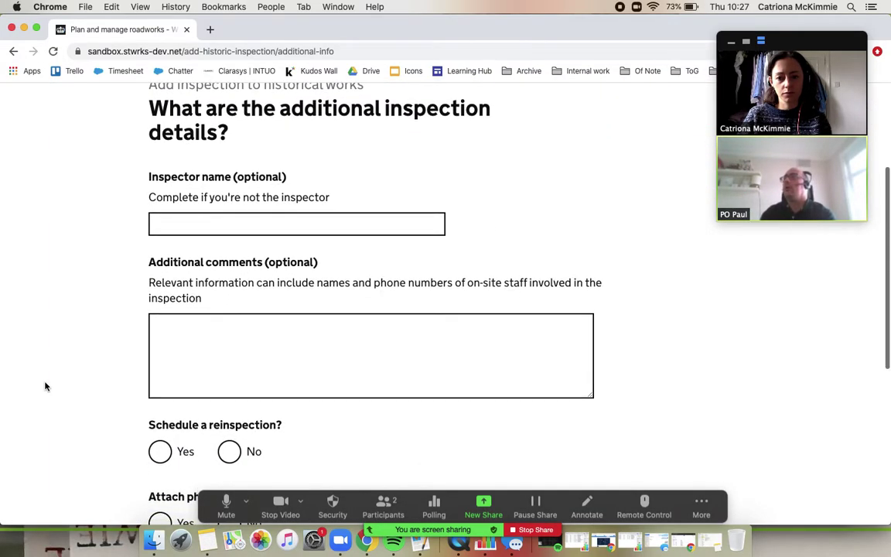
scroll(45, 386, down, 2)
scroll(44, 386, down, 2)
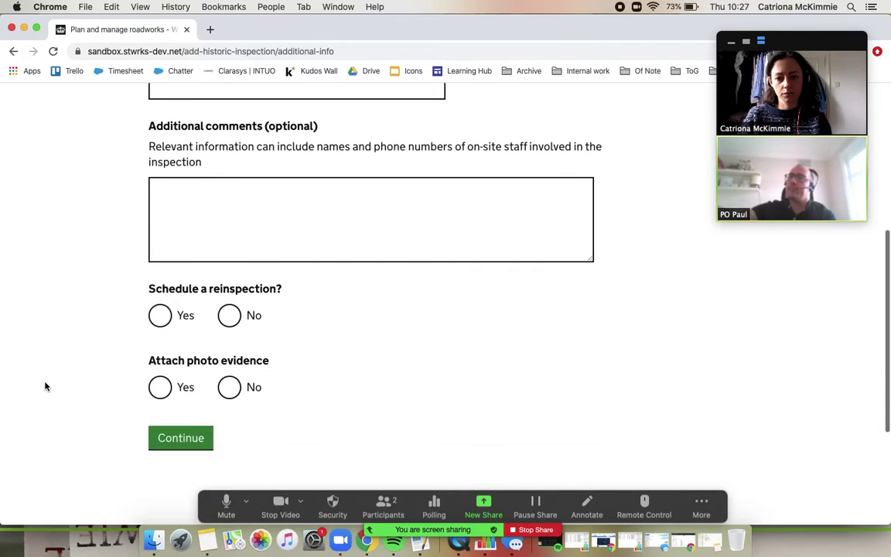
click(230, 315)
click(230, 388)
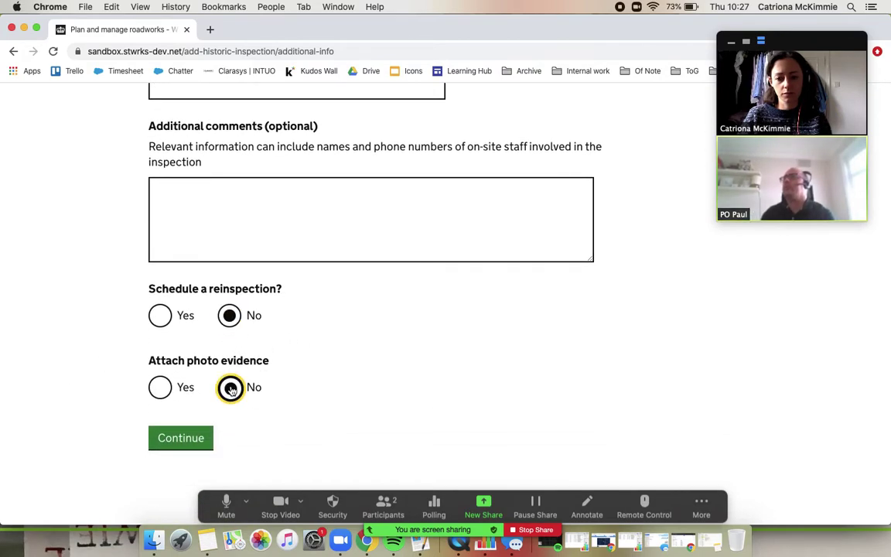
click(197, 439)
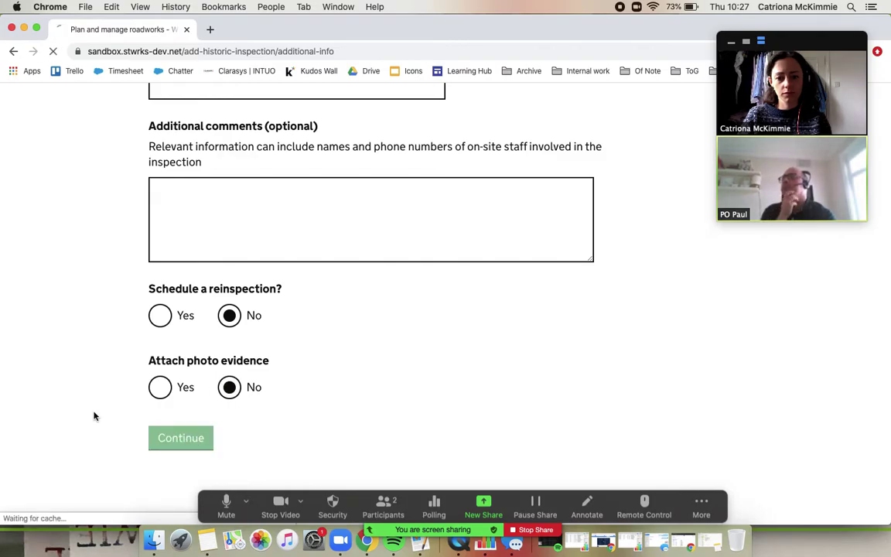
- Review the works location, historical works and inspection details, and submit the inspection
scroll(94, 416, down, 2)
scroll(95, 416, down, 3)
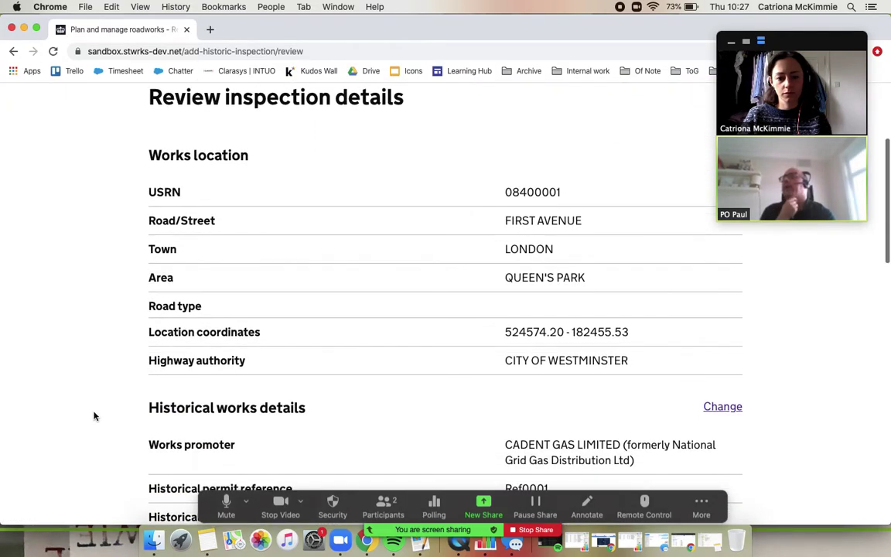
scroll(95, 416, down, 2)
scroll(95, 416, down, 8)
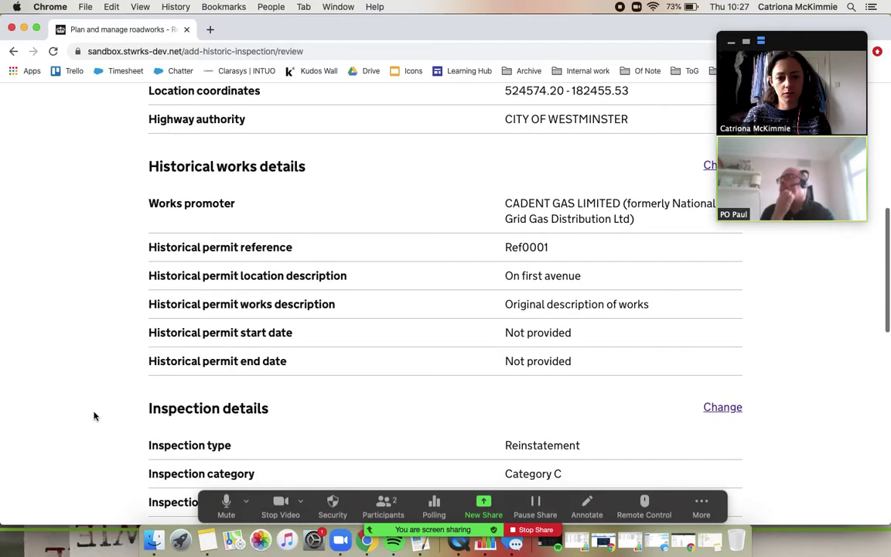
click(189, 391)
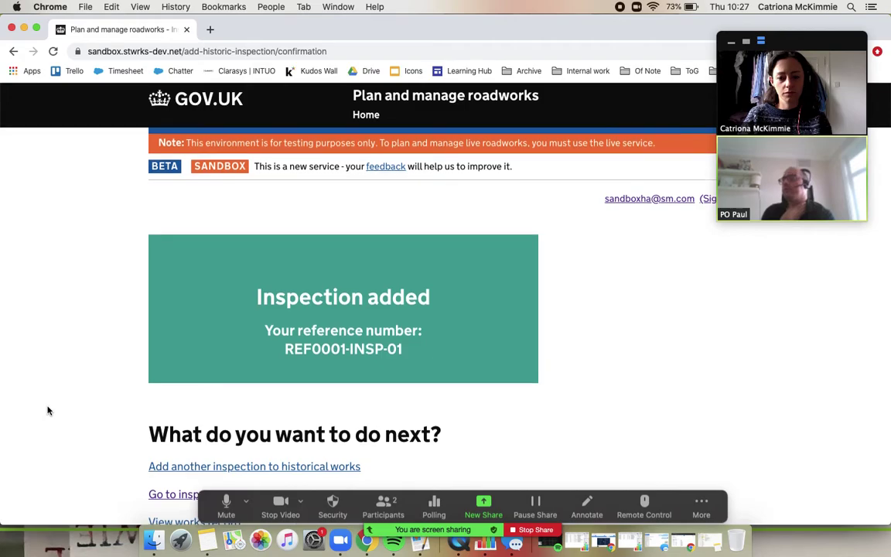
- Open the works record for the inspected historical works and look through its key details
scroll(48, 411, down, 2)
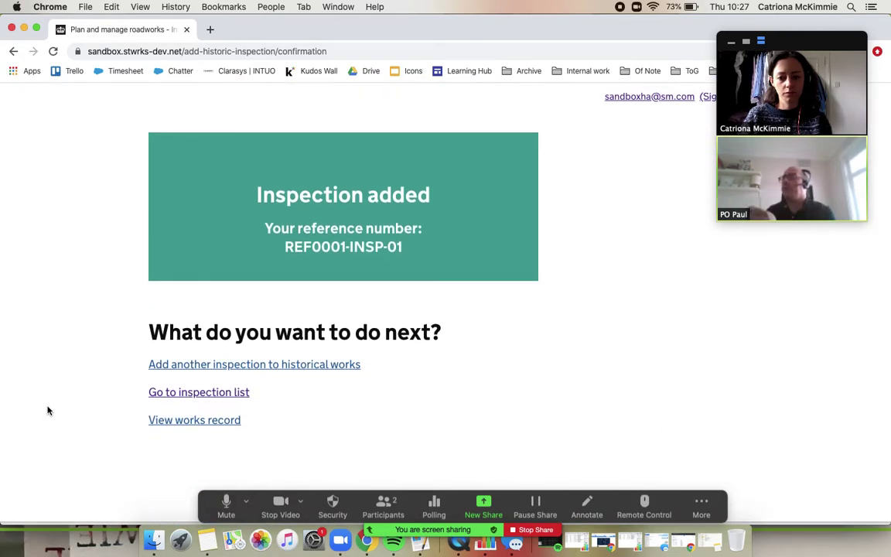
click(183, 424)
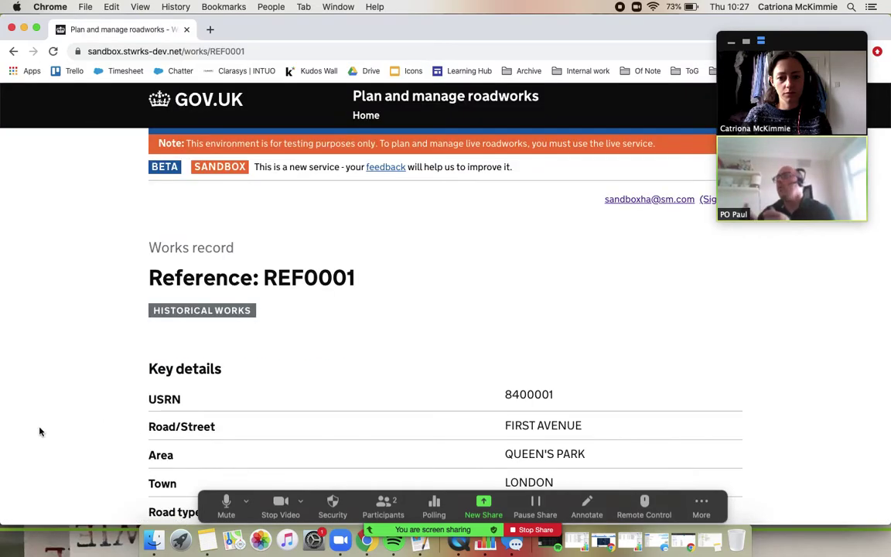
scroll(40, 432, down, 3)
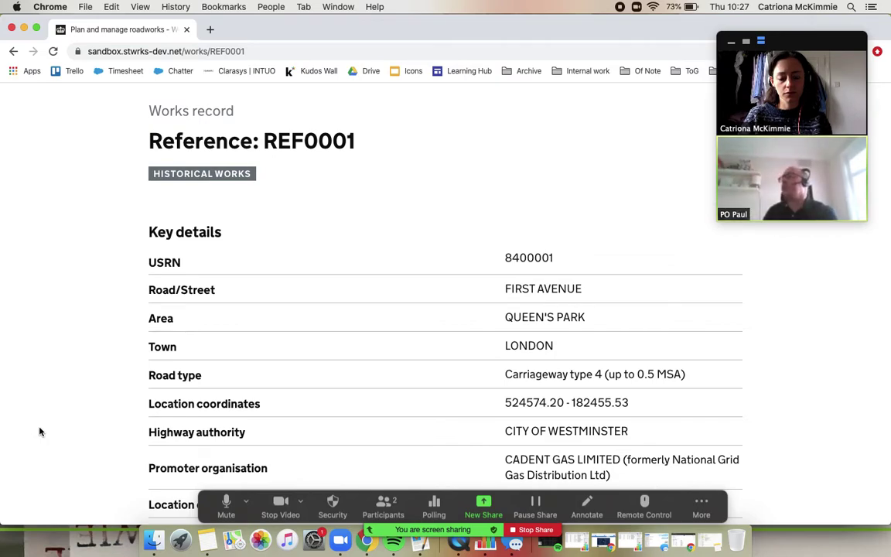
scroll(40, 431, down, 4)
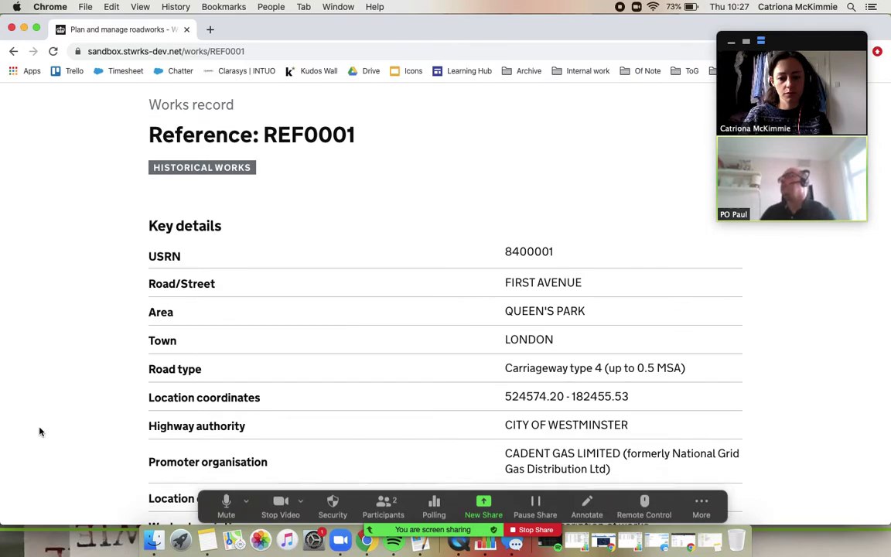
- Look through the rest of the works record, covering works history, applications, reinstatement sites, inspections, FPNs, additional files and the comment form
scroll(40, 432, down, 8)
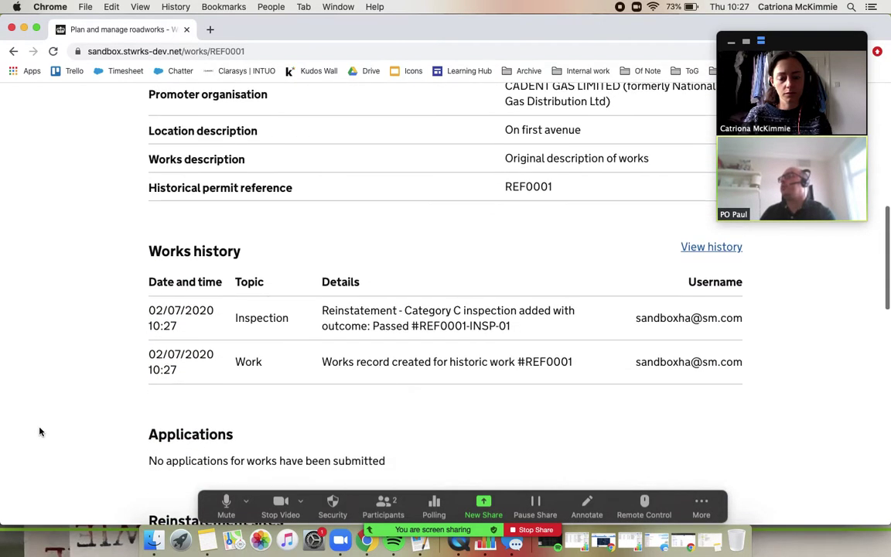
scroll(40, 432, down, 1)
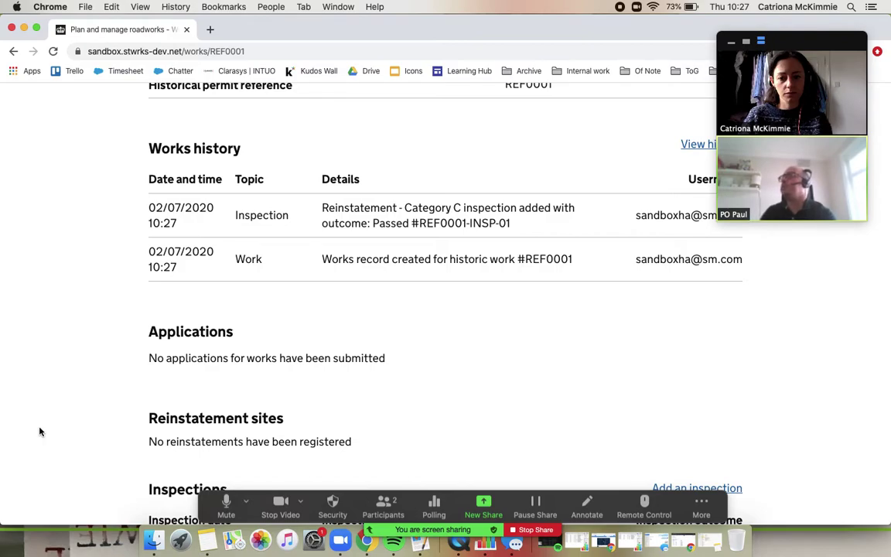
scroll(40, 431, down, 6)
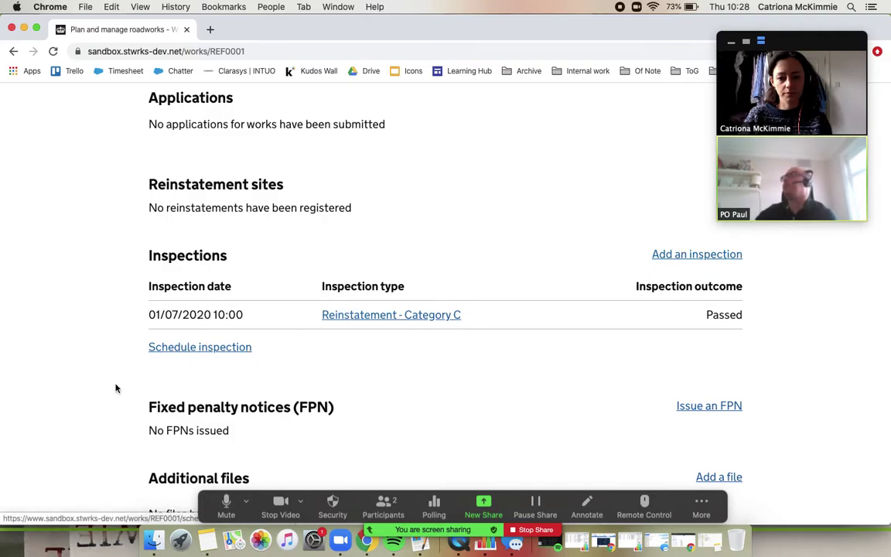
scroll(65, 416, down, 9)
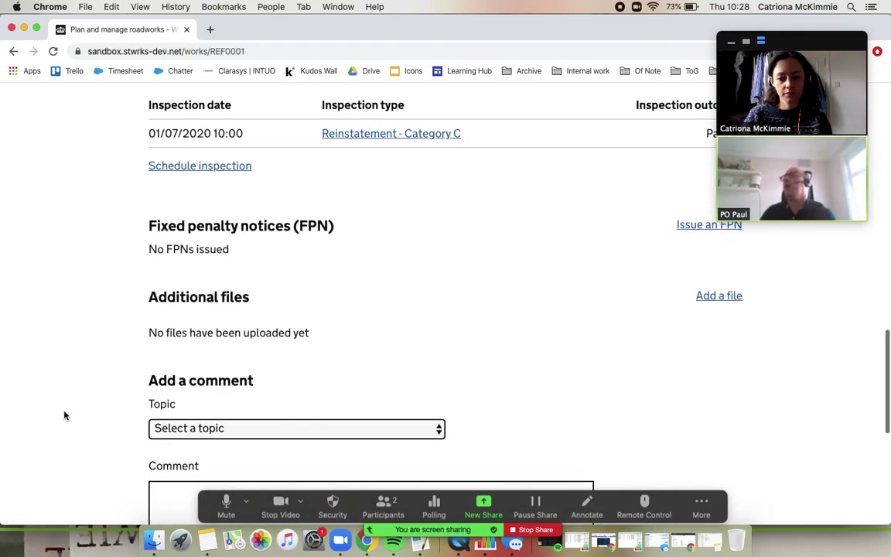
scroll(65, 416, down, 4)
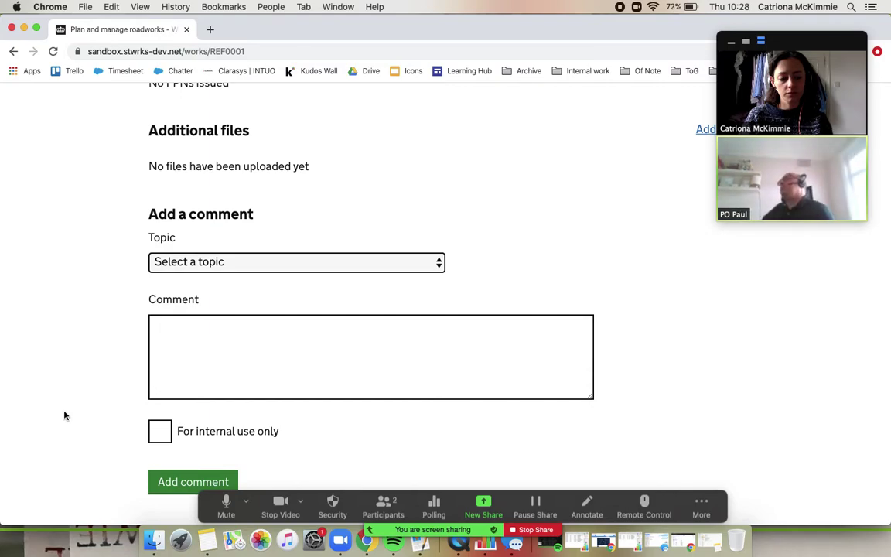
scroll(64, 416, down, 2)
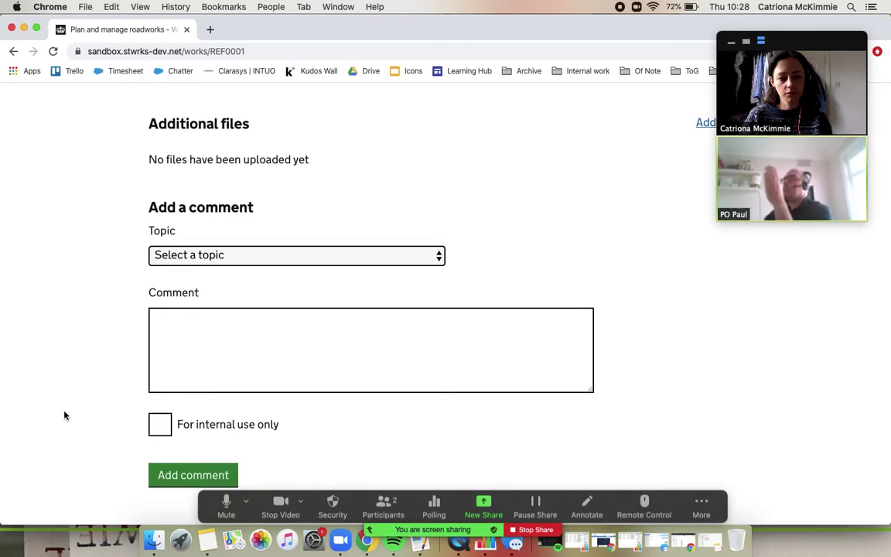
scroll(64, 416, up, 20)
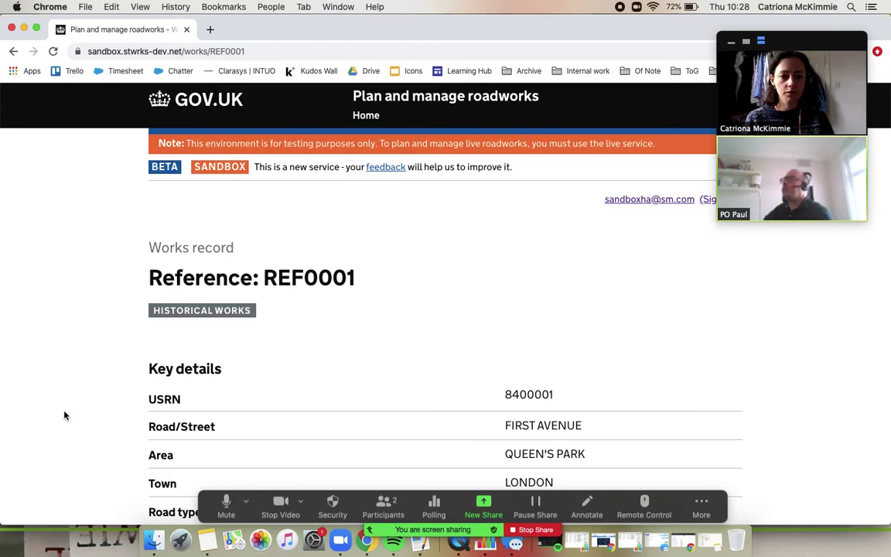
- Return to the dashboard, open the fixed penalty notice list and start issuing an FPN to historical works
click(366, 114)
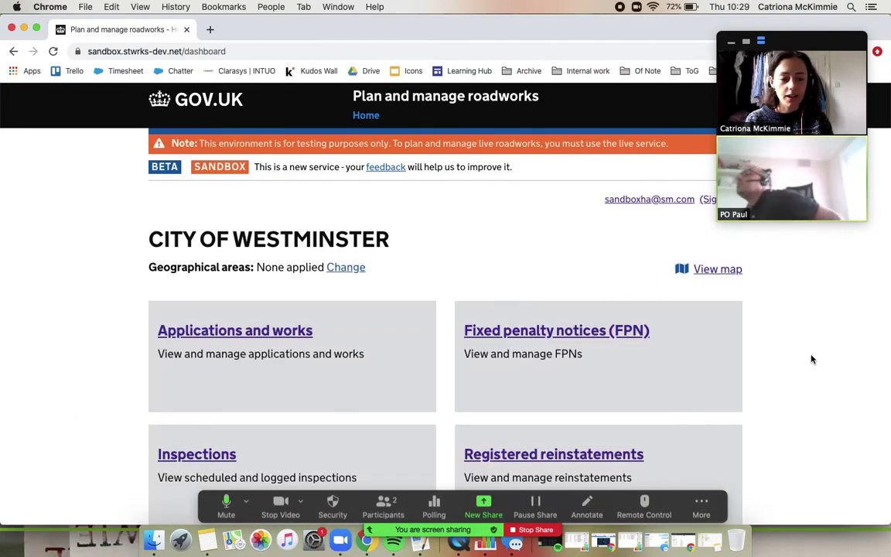
click(594, 334)
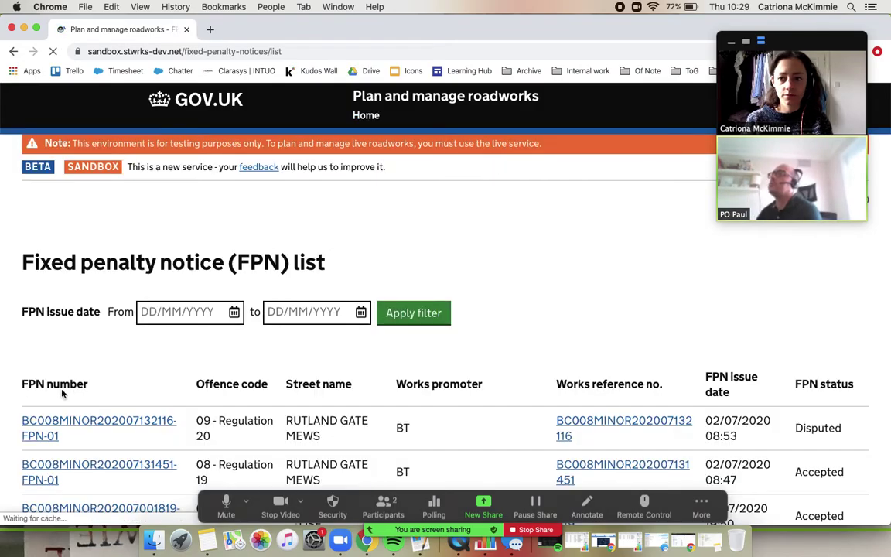
scroll(75, 282, down, 15)
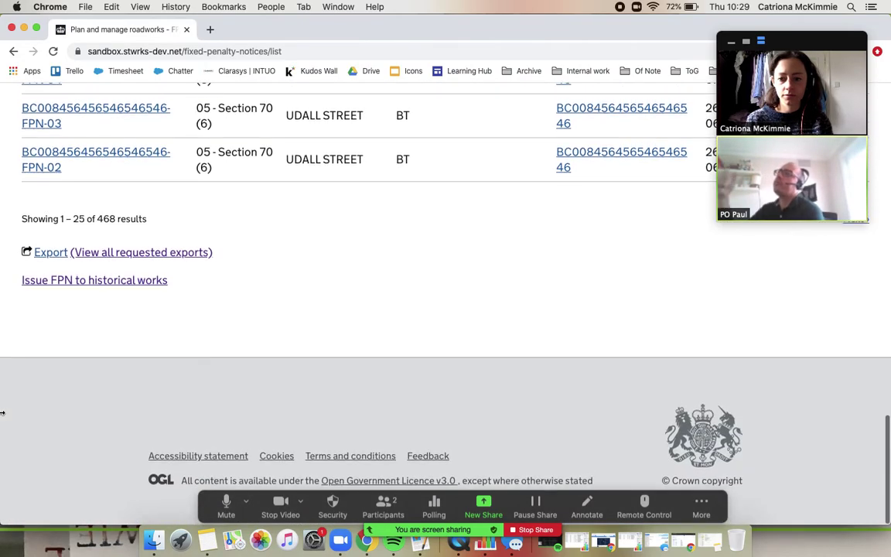
click(97, 289)
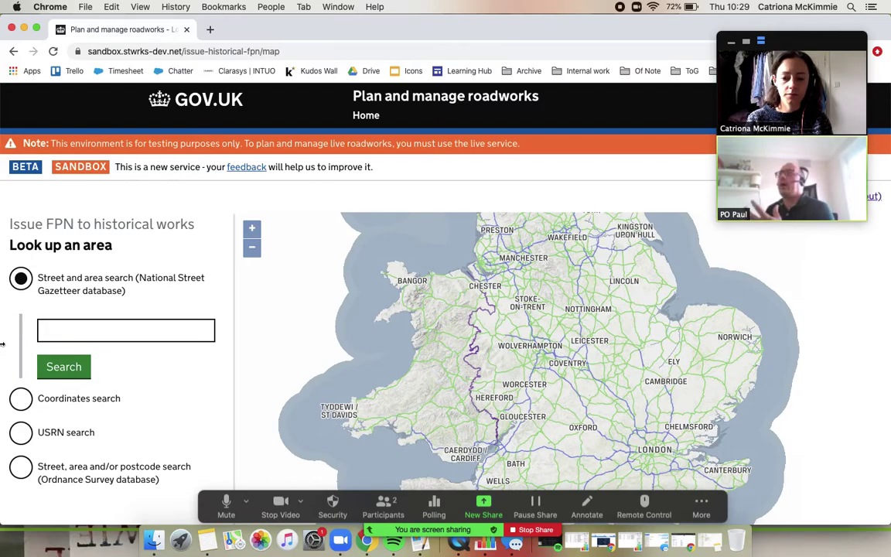
- Look up "First avenue westminster" by street and area, and choose First Avenue, Queen's Park, London, City of Westminster as the works location
scroll(55, 310, down, 1)
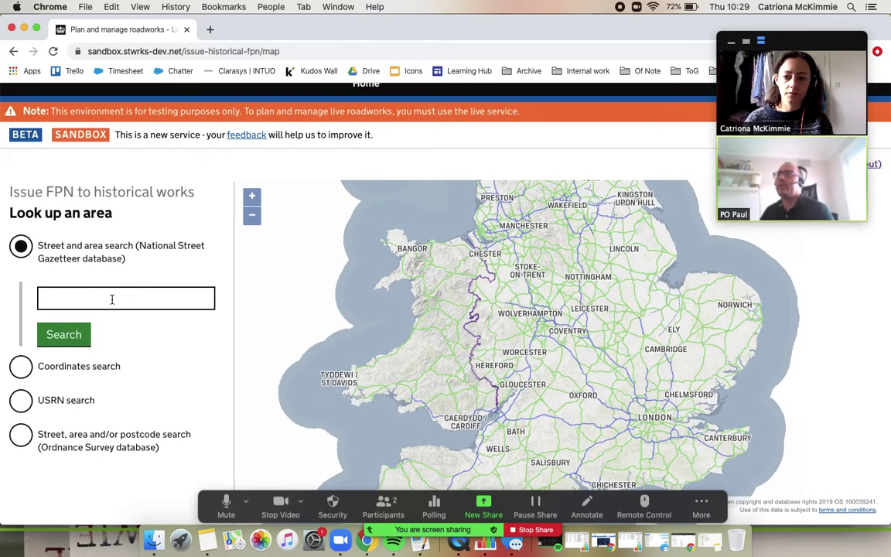
click(112, 299)
text(Firs)
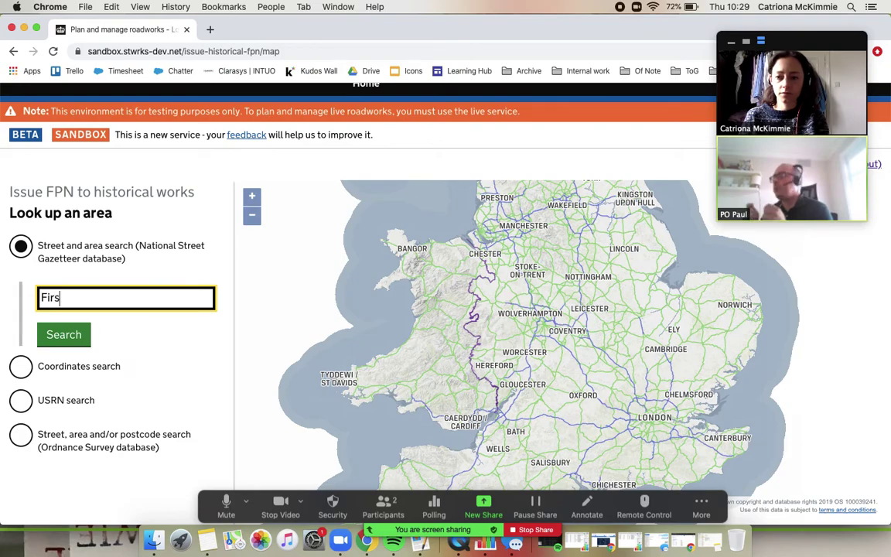
text(t avenue )
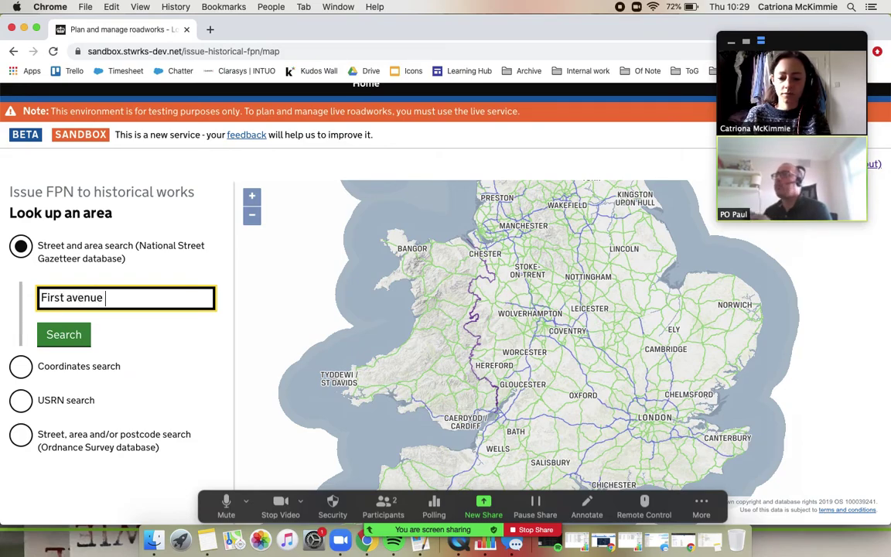
text(westminster)
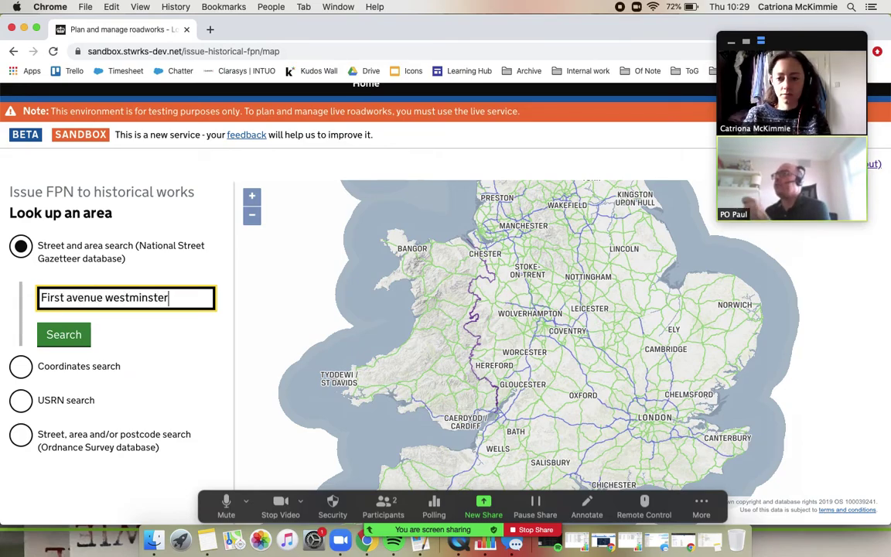
click(67, 338)
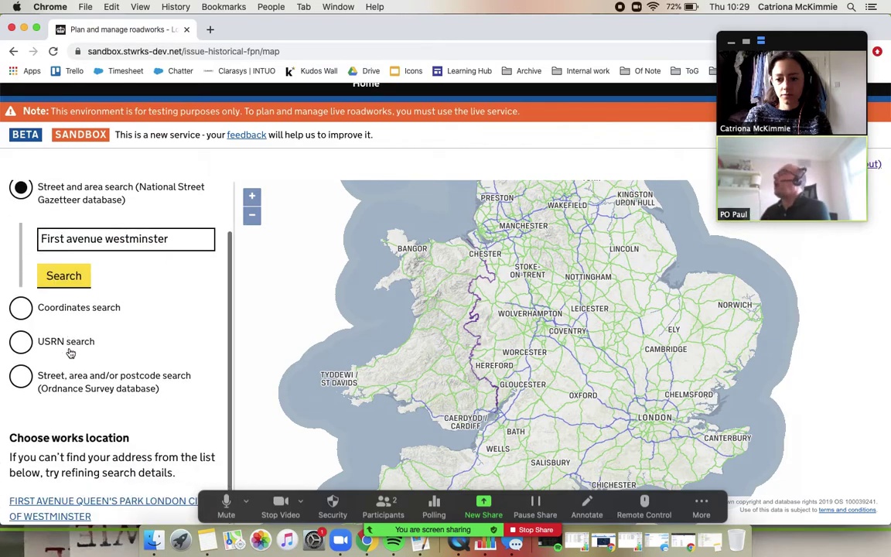
click(59, 501)
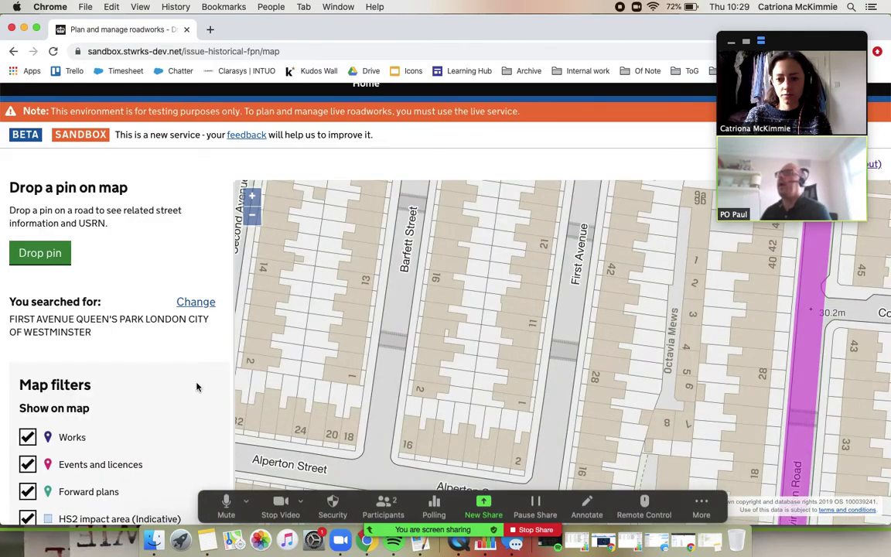
- Drop a pin on First Avenue to select the street location and continue to the historical works details
click(35, 253)
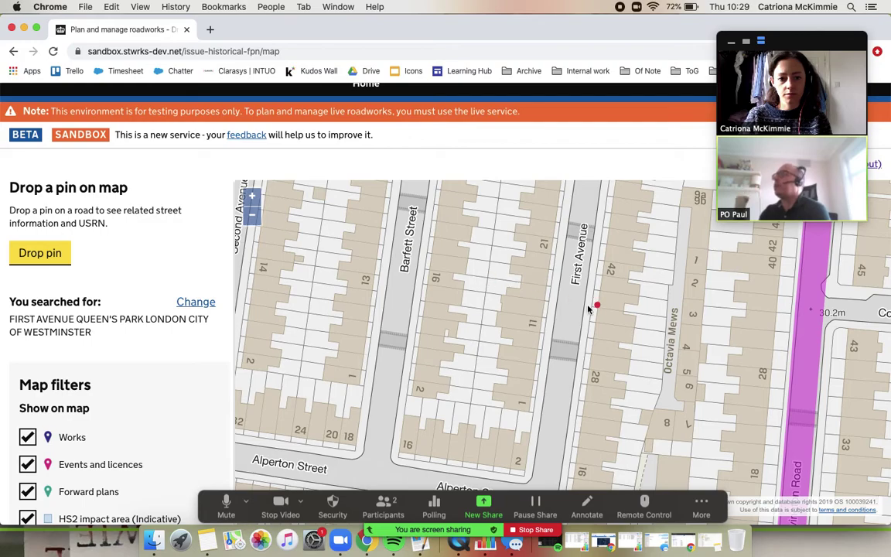
scroll(139, 364, down, 2)
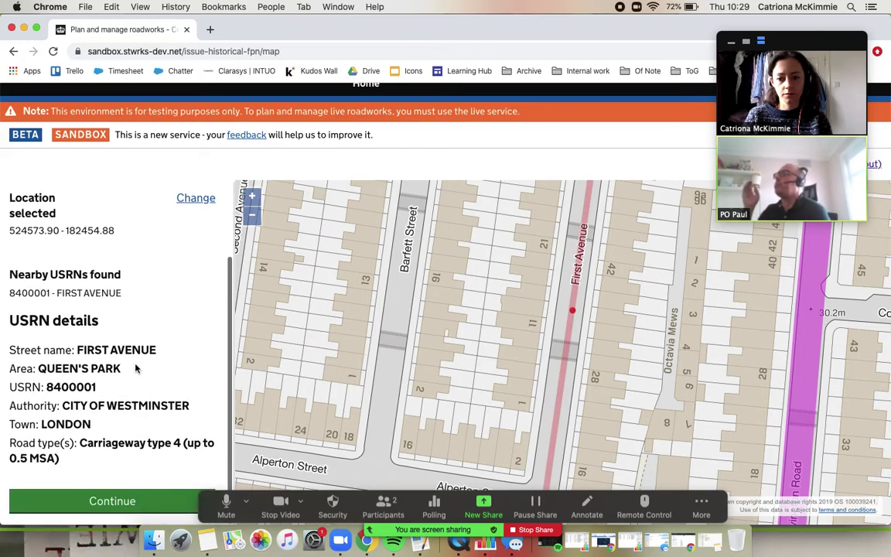
click(91, 501)
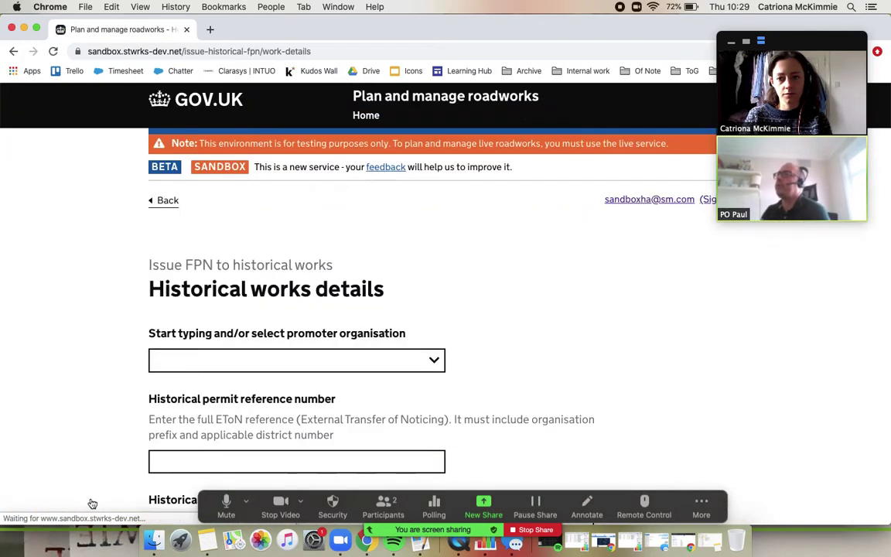
- Set the promoter organisation to CADENT GAS LIMITED and enter REF0002 as the historical permit reference number
scroll(98, 375, down, 3)
scroll(98, 377, down, 1)
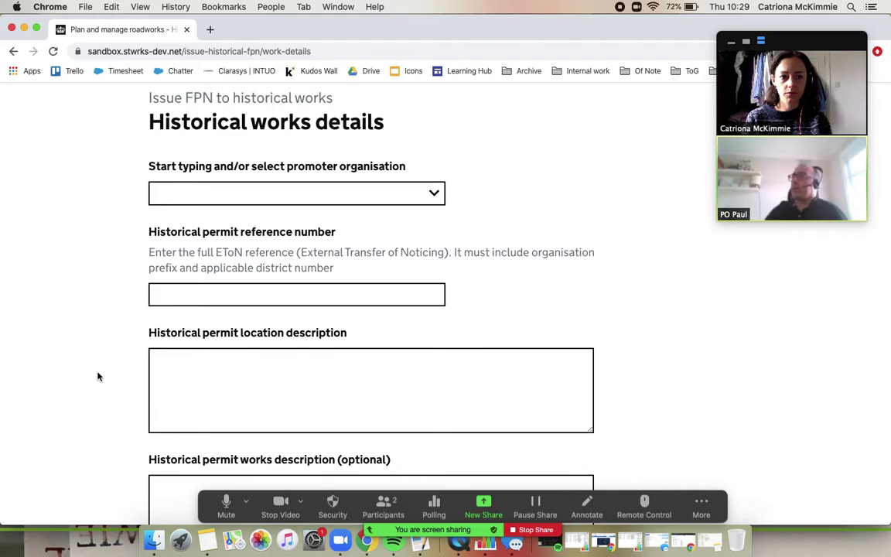
click(264, 195)
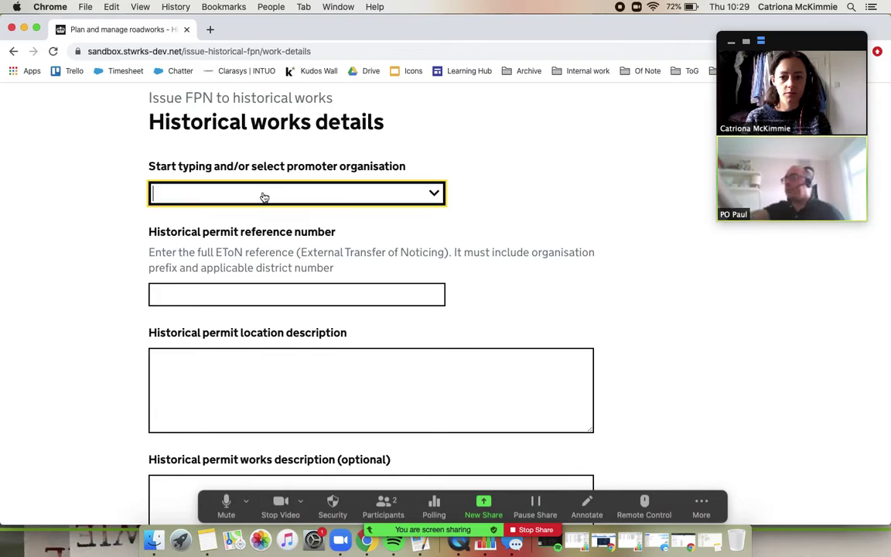
text(cad)
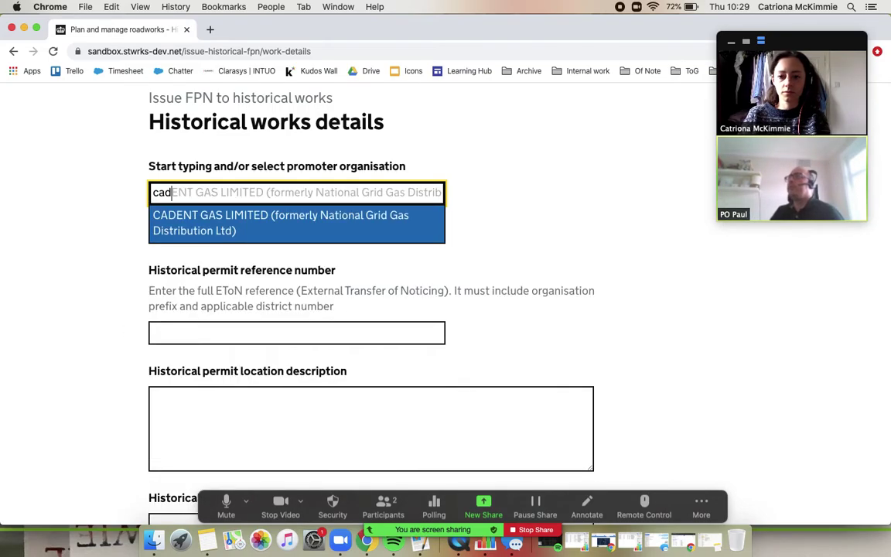
key(Return)
click(242, 293)
text(REF0003)
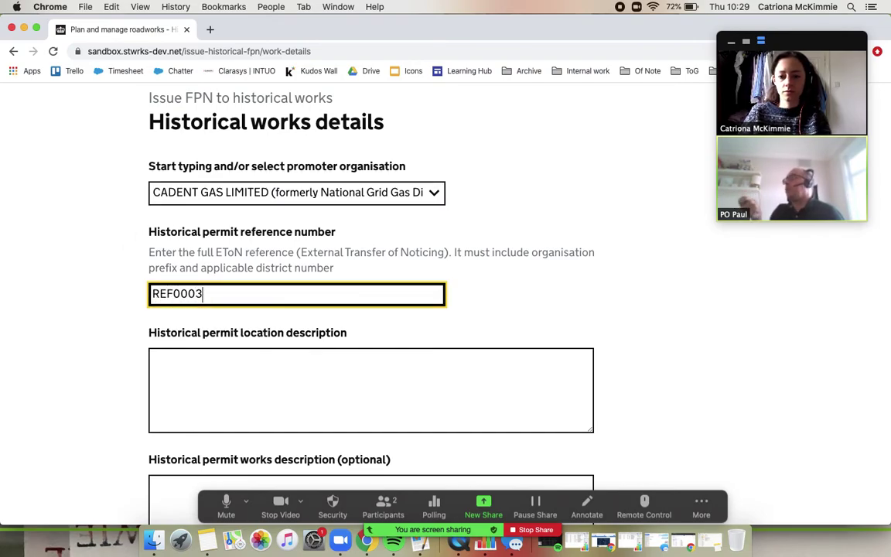
click(93, 358)
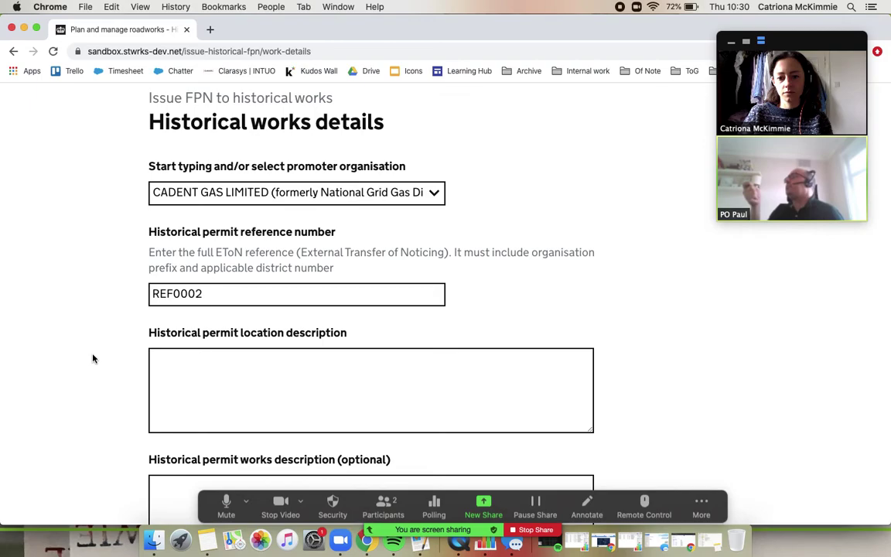
- Enter "Outside number 24" as the historical permit location description, leave the optional fields blank, and continue to the FPN details
scroll(93, 358, down, 3)
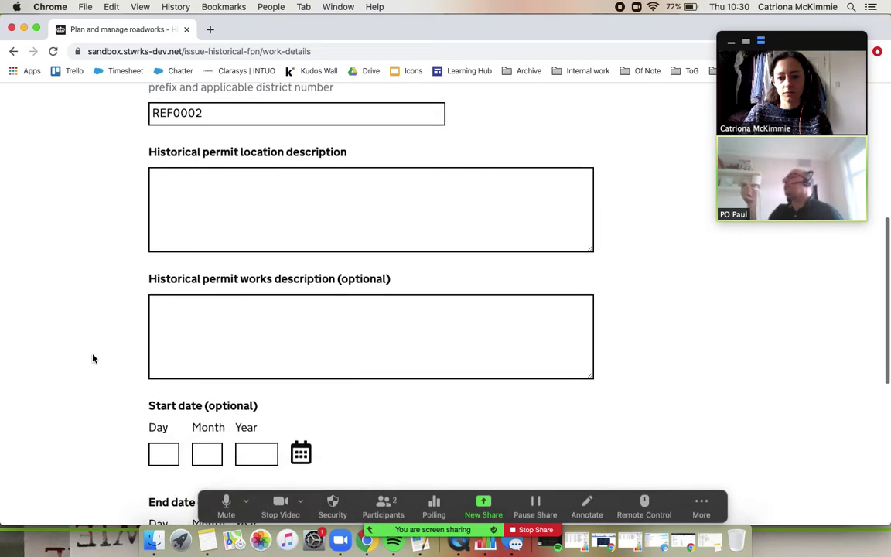
click(305, 211)
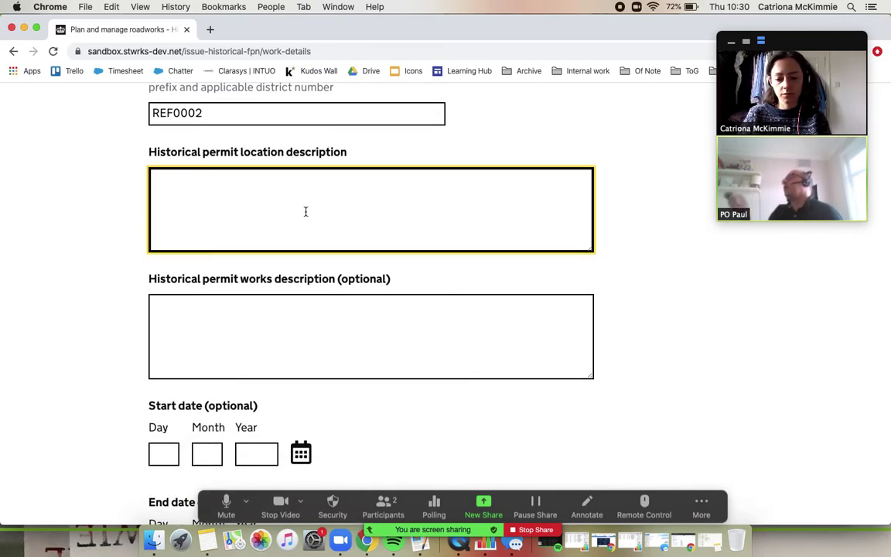
scroll(88, 346, down, 2)
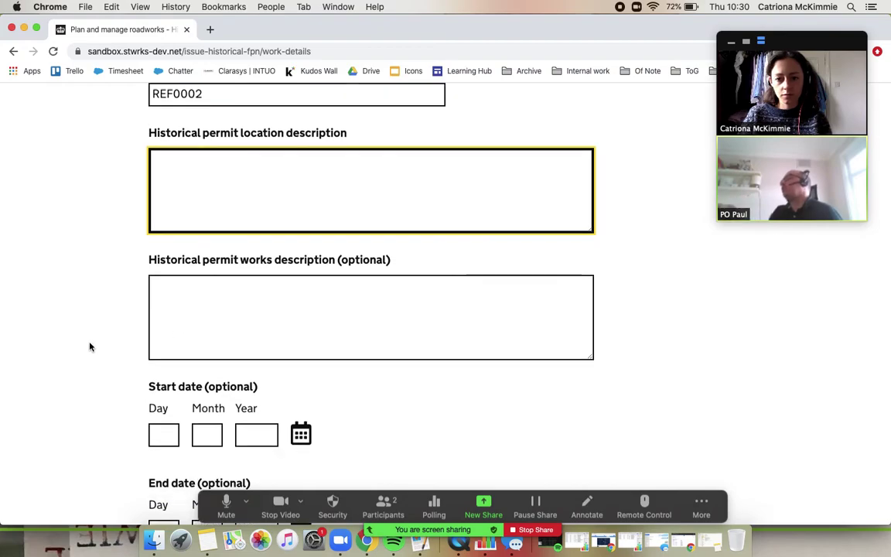
scroll(90, 346, up, 3)
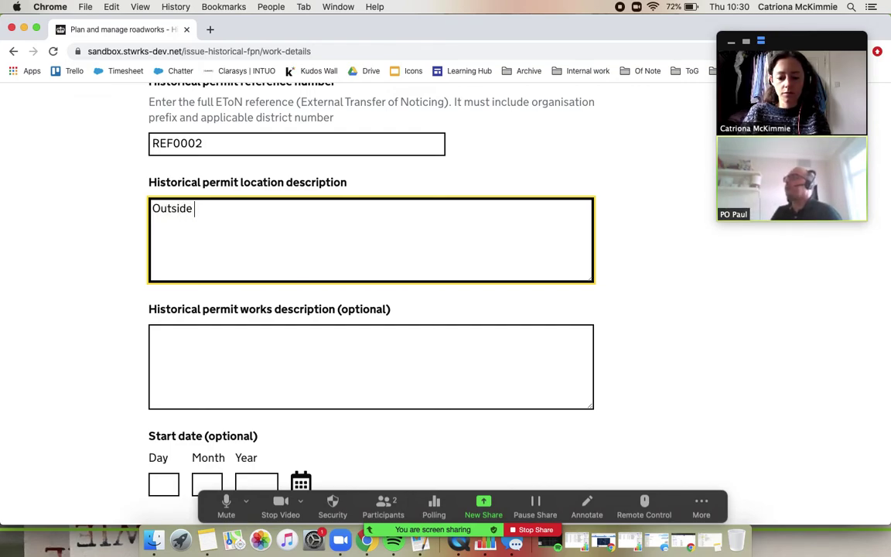
text(mber 24)
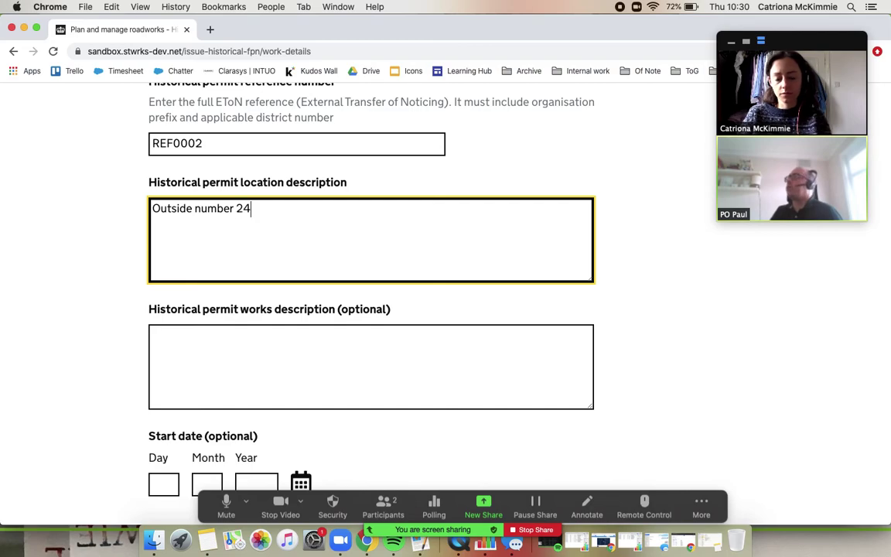
click(99, 367)
scroll(100, 367, down, 5)
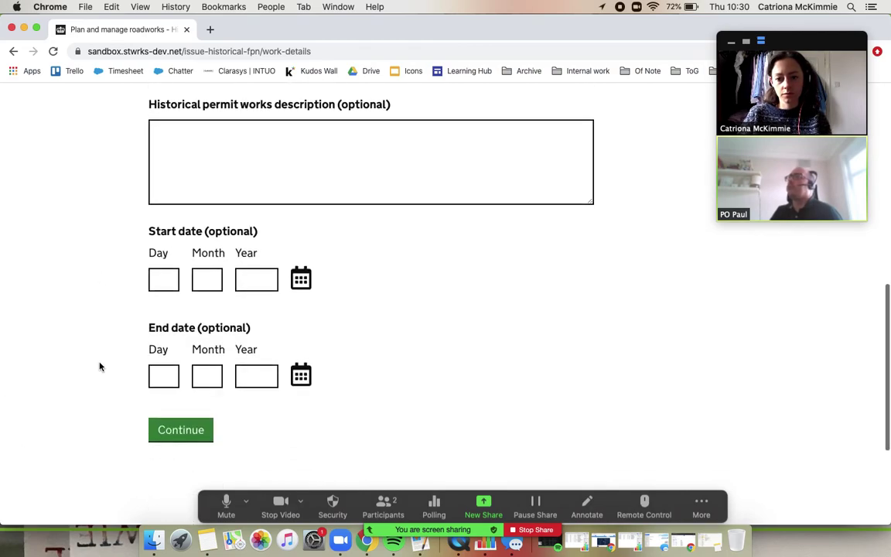
click(195, 435)
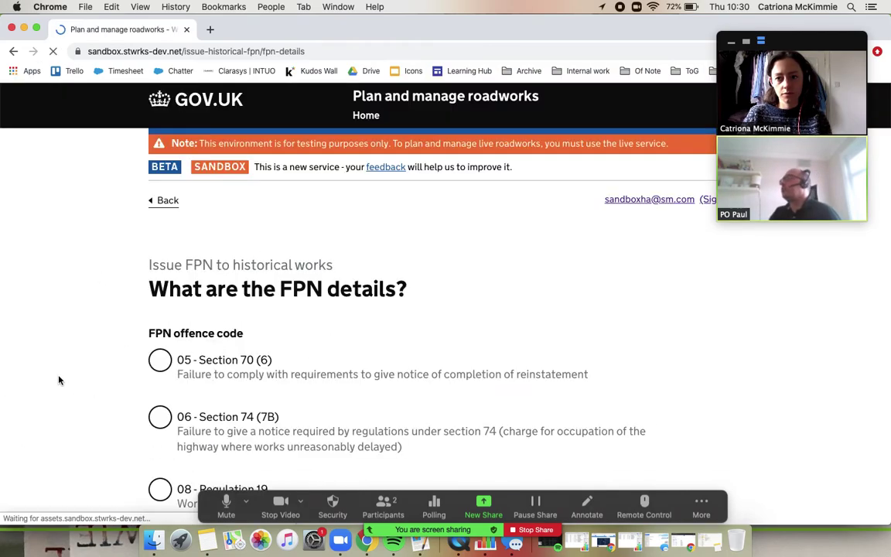
- Review the FPN offence codes and select 08 - Regulation 19, working without permit
scroll(59, 380, down, 4)
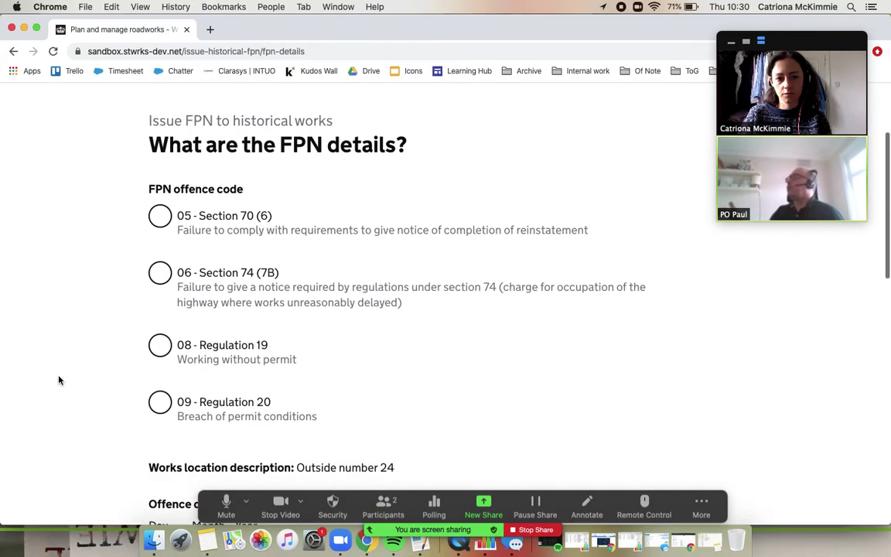
scroll(59, 380, down, 1)
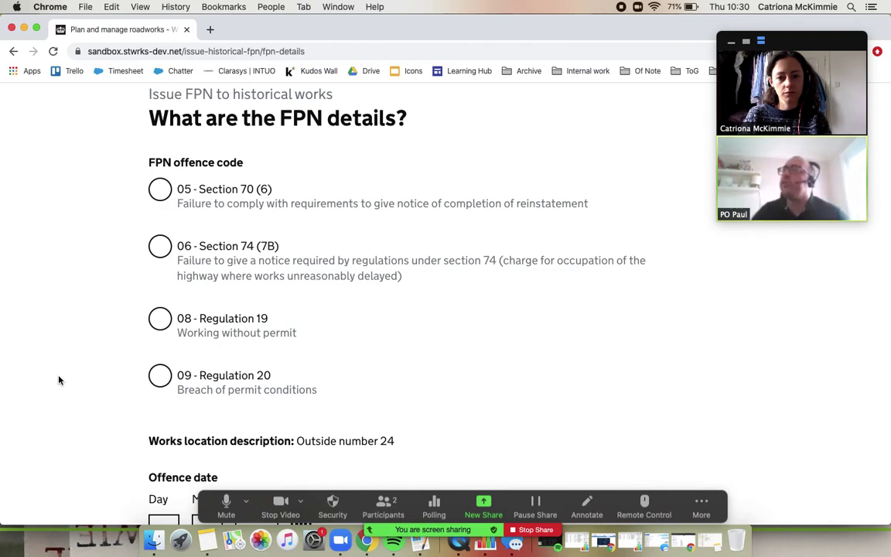
click(233, 336)
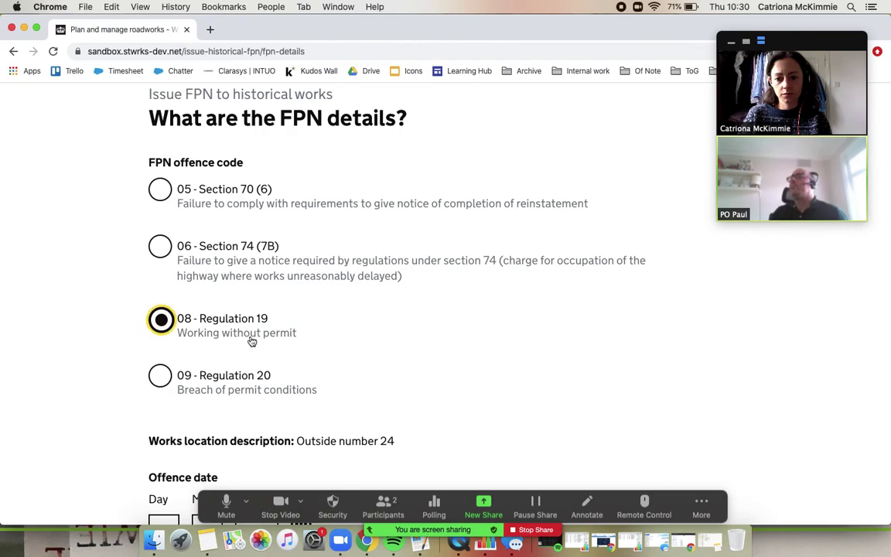
scroll(83, 385, down, 1)
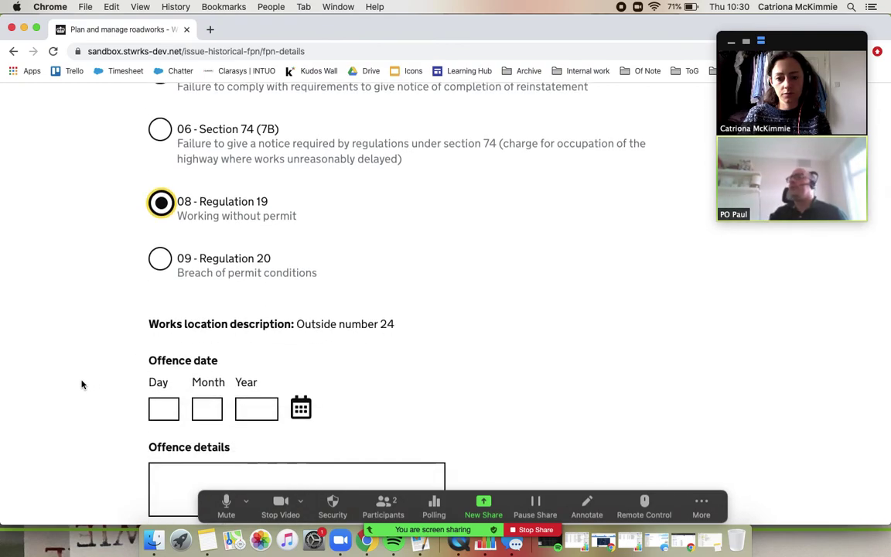
click(83, 385)
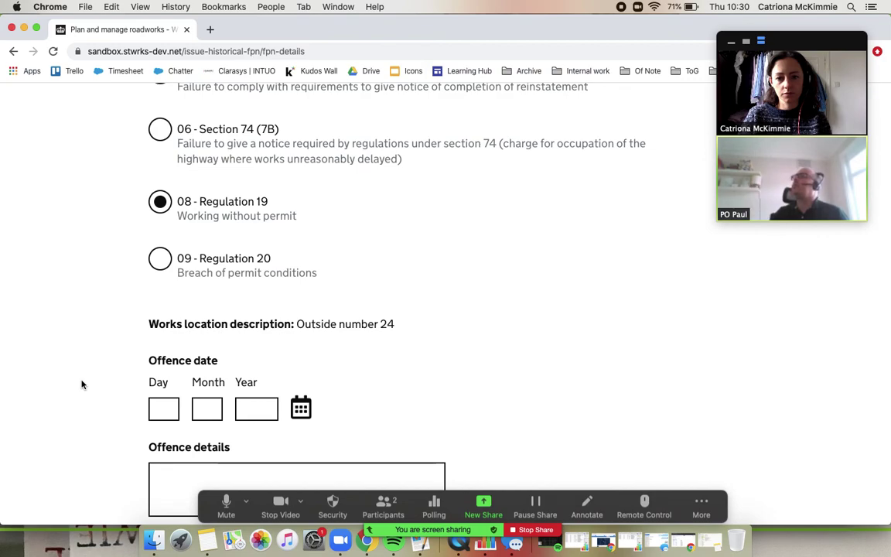
scroll(83, 384, up, 2)
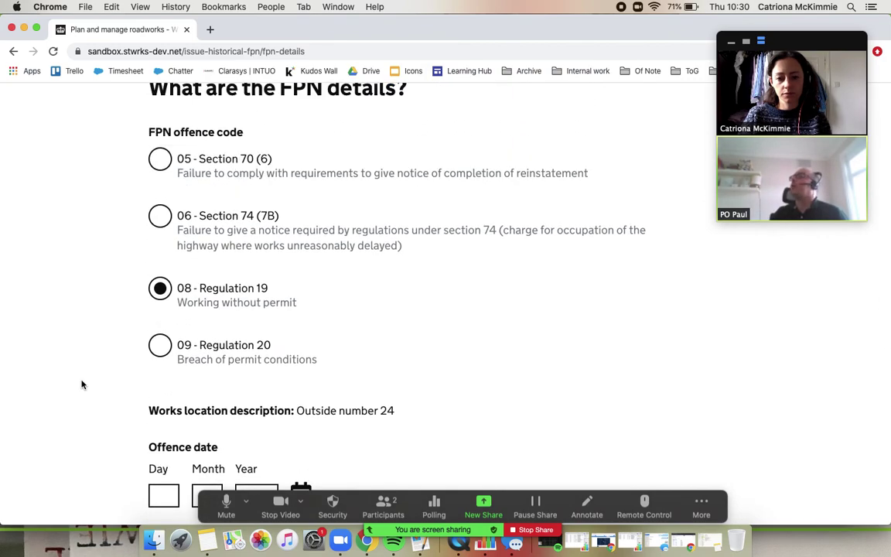